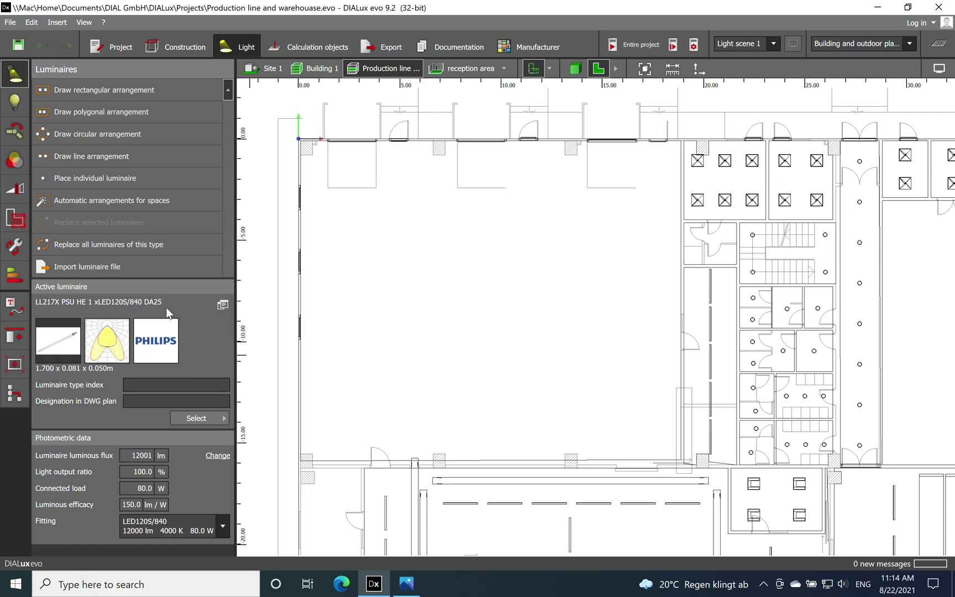
# Step: Choose the LL217X PSD HE 1 xLED120S/840 WB luminaire and draw a rectangular arrangement about 18.8 by 15.8 m over the reception area
pyautogui.click(200, 418)
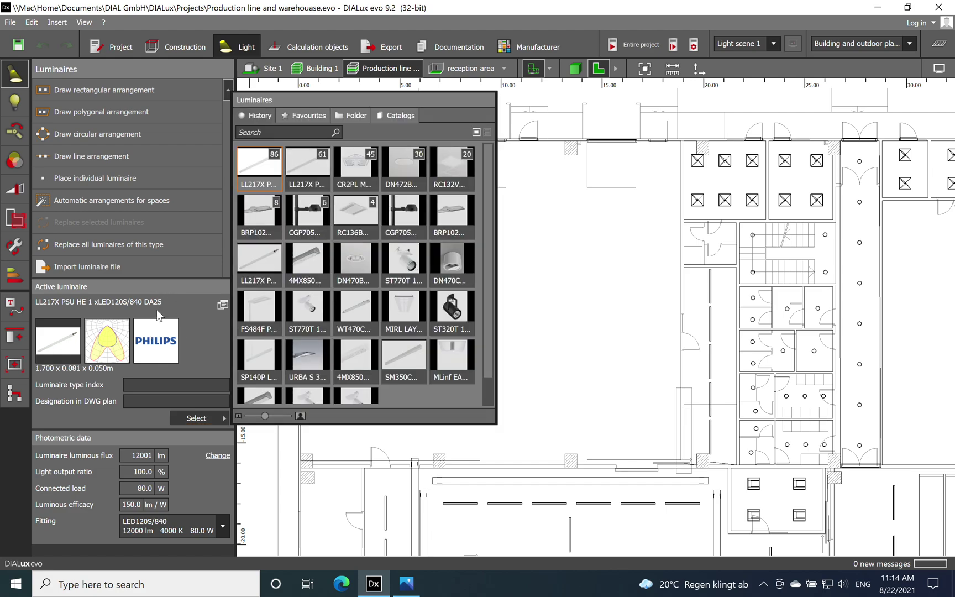
pyautogui.click(314, 160)
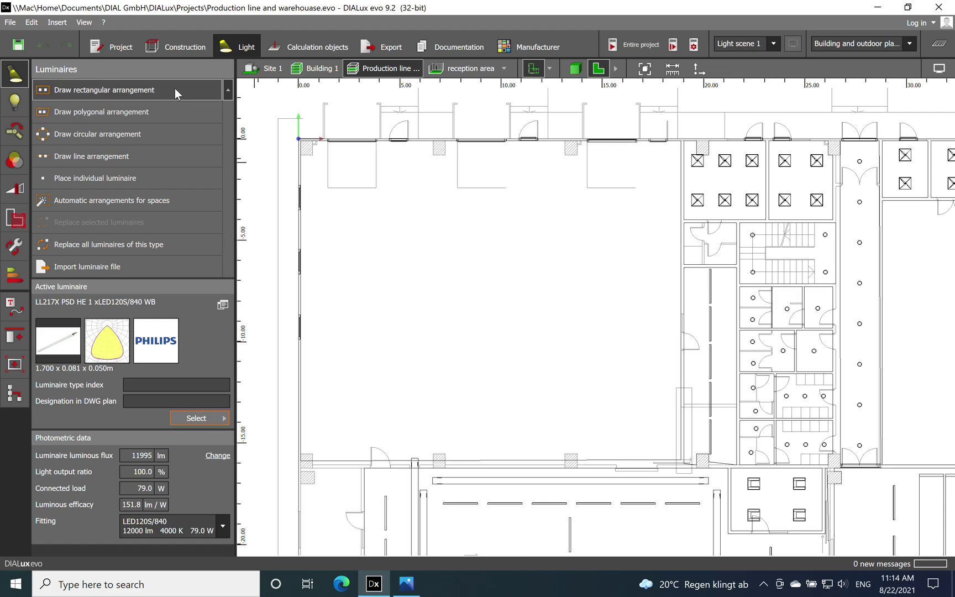
pyautogui.click(147, 90)
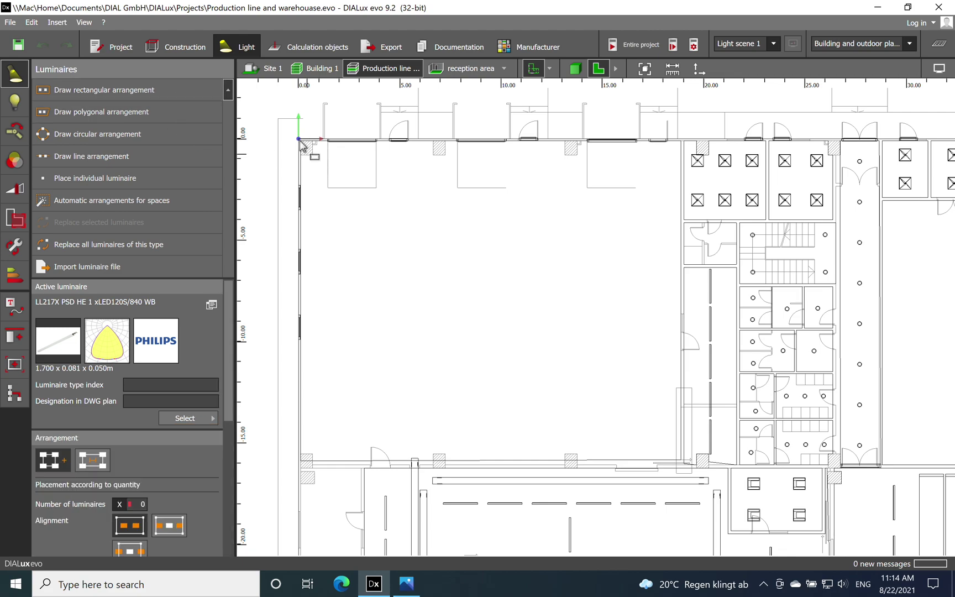
pyautogui.scroll(5, 302, 145)
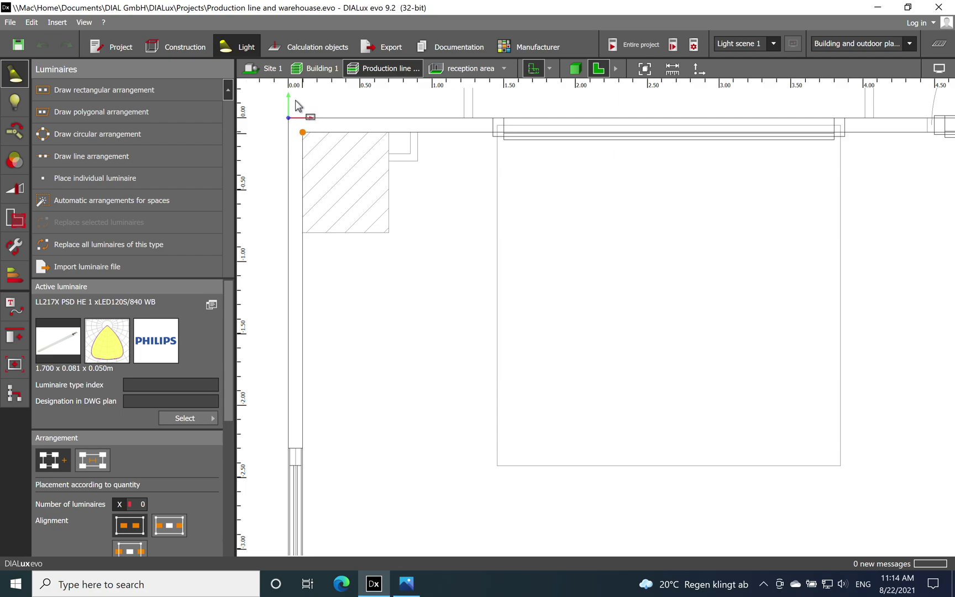
pyautogui.click(301, 110)
pyautogui.scroll(-4, 331, 154)
pyautogui.scroll(1, 384, 187)
pyautogui.scroll(3, 365, 325)
pyautogui.scroll(-2, 387, 329)
pyautogui.click(411, 396)
pyautogui.scroll(-3, 412, 398)
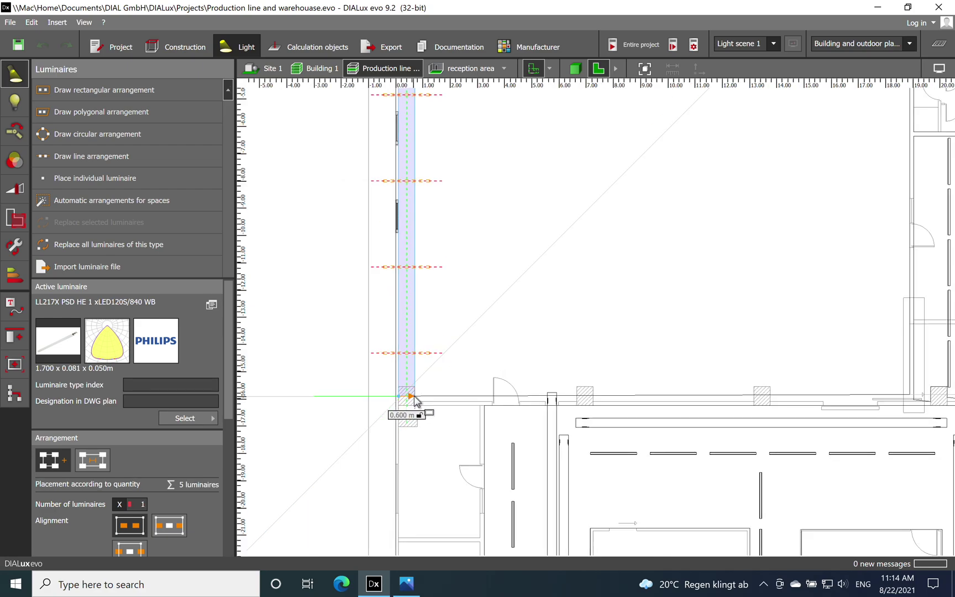
pyautogui.scroll(-1, 414, 399)
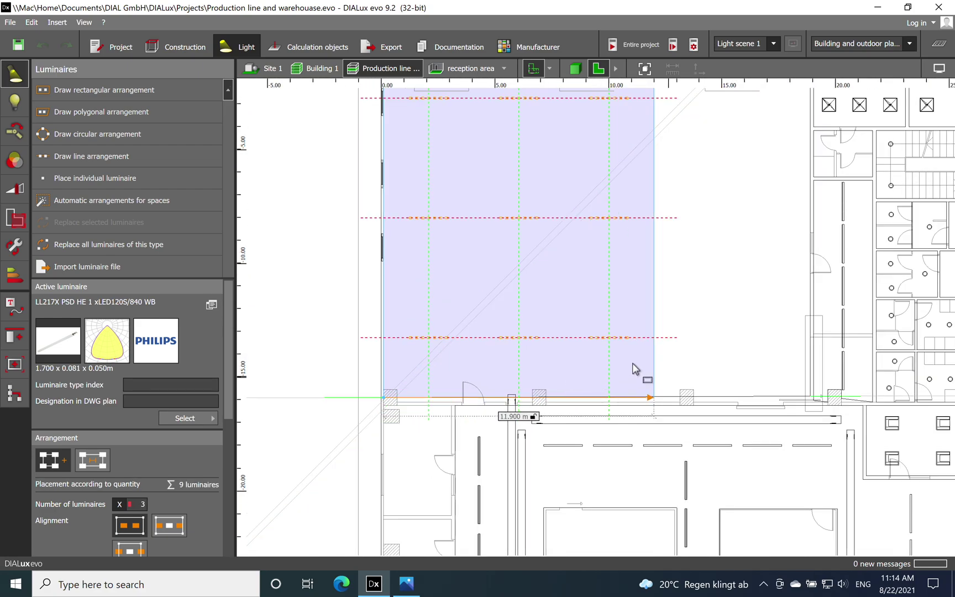
pyautogui.scroll(3, 480, 366)
pyautogui.scroll(4, 547, 407)
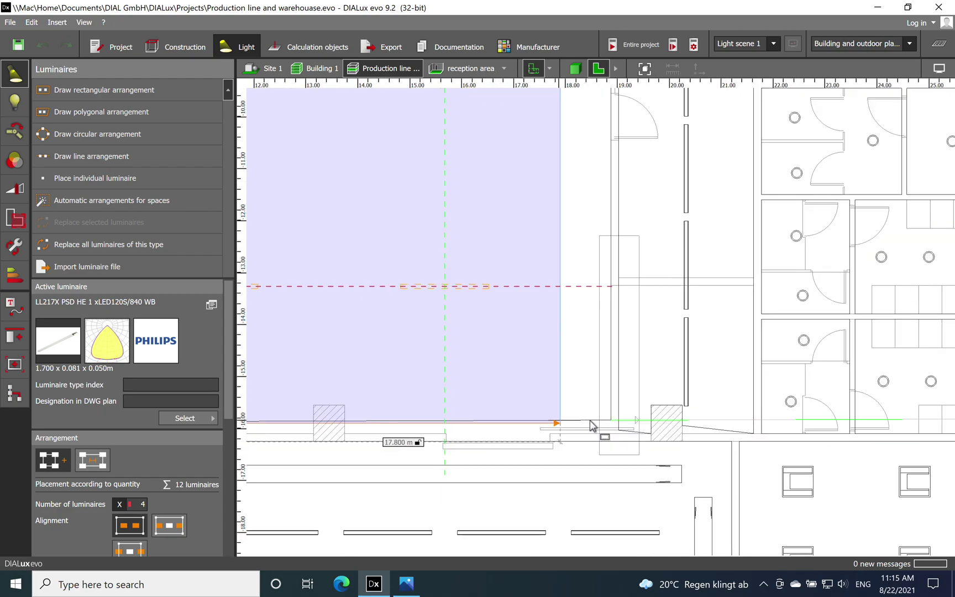
pyautogui.click(609, 417)
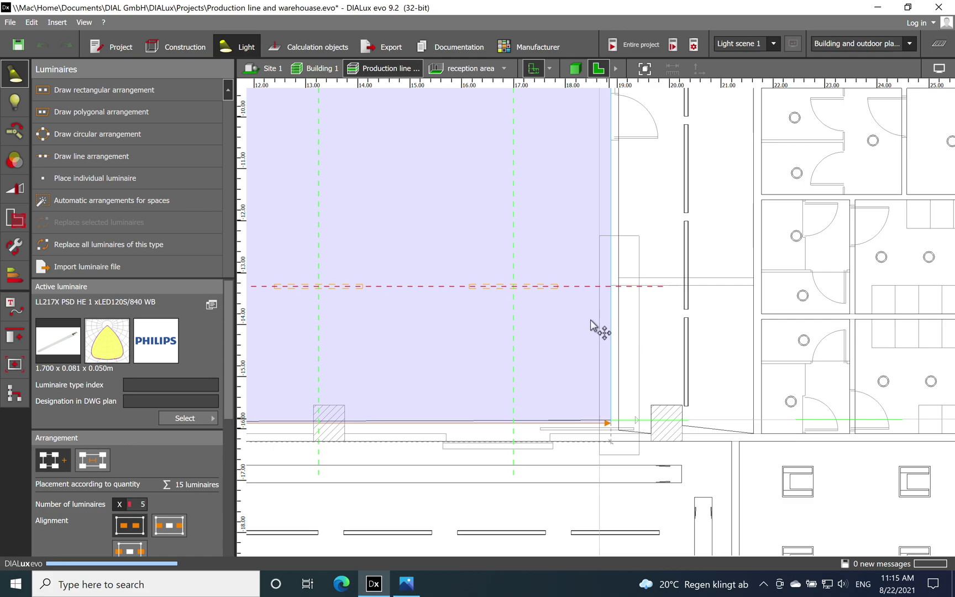
# Step: Check the mounting height of the new luminaire arrangement and deselect the arrangement
pyautogui.scroll(-5, 592, 316)
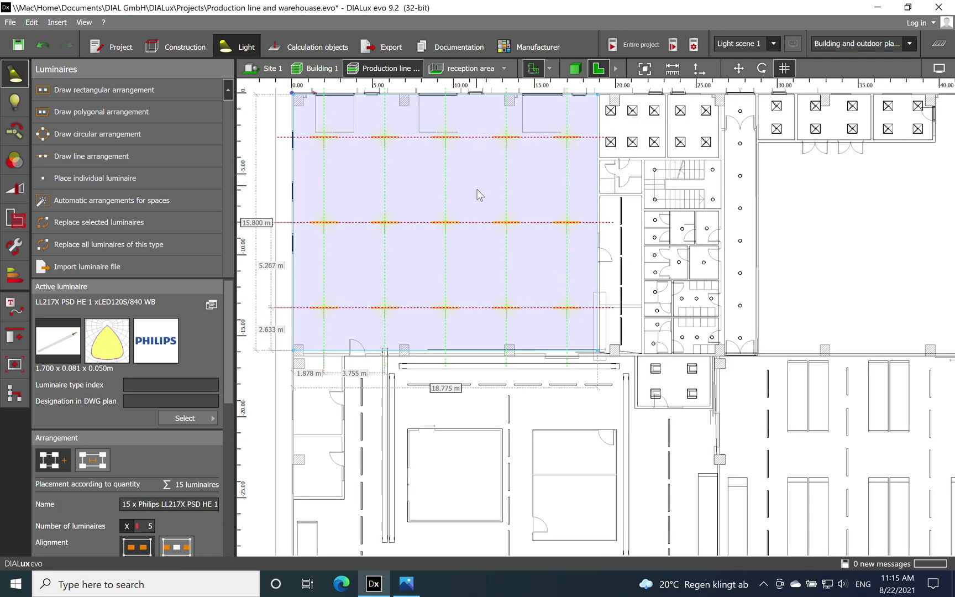
pyautogui.moveTo(477, 194); pyautogui.dragTo(545, 255, button='middle')
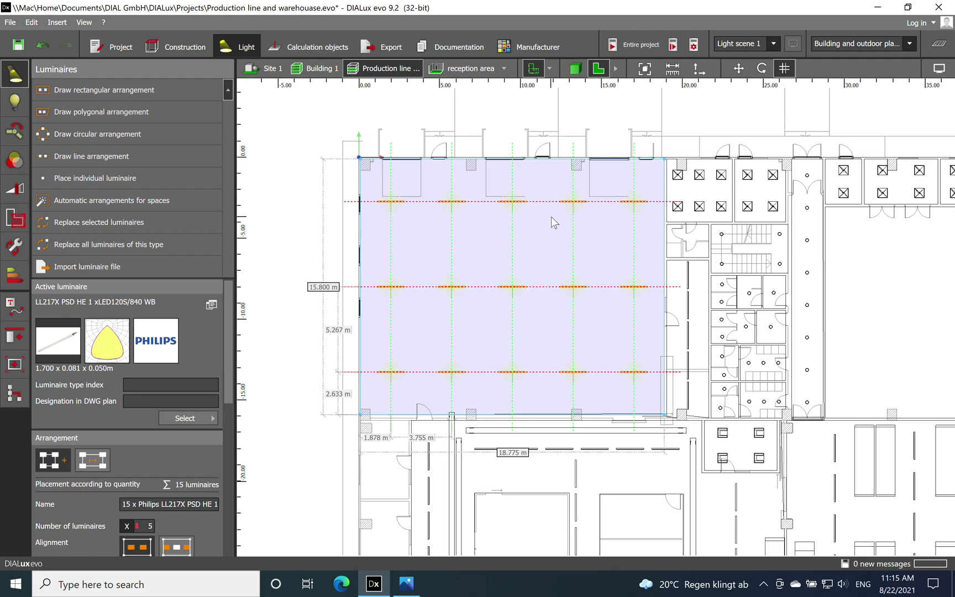
pyautogui.moveTo(226, 358); pyautogui.dragTo(222, 518)
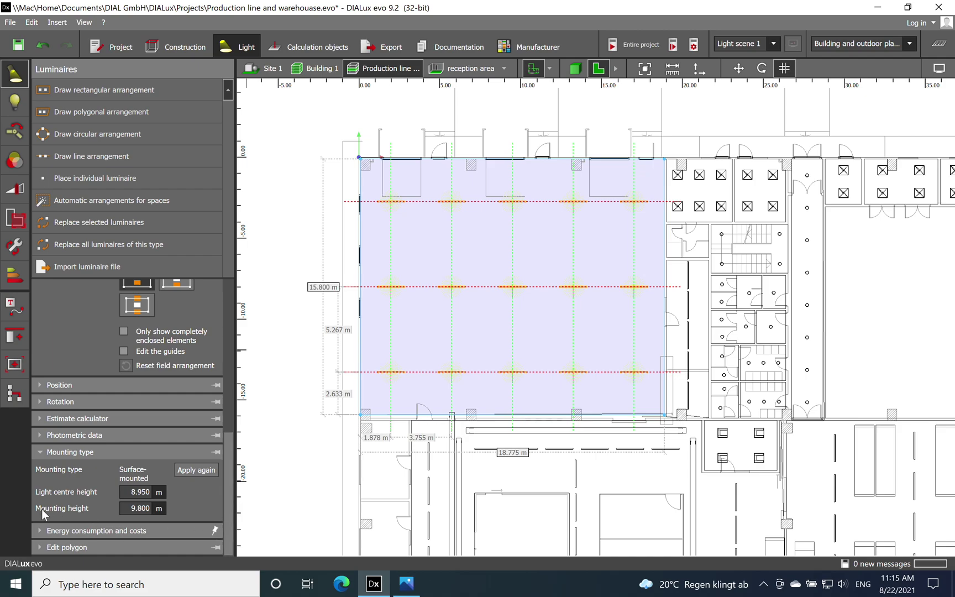
pyautogui.click(144, 508)
pyautogui.click(316, 146)
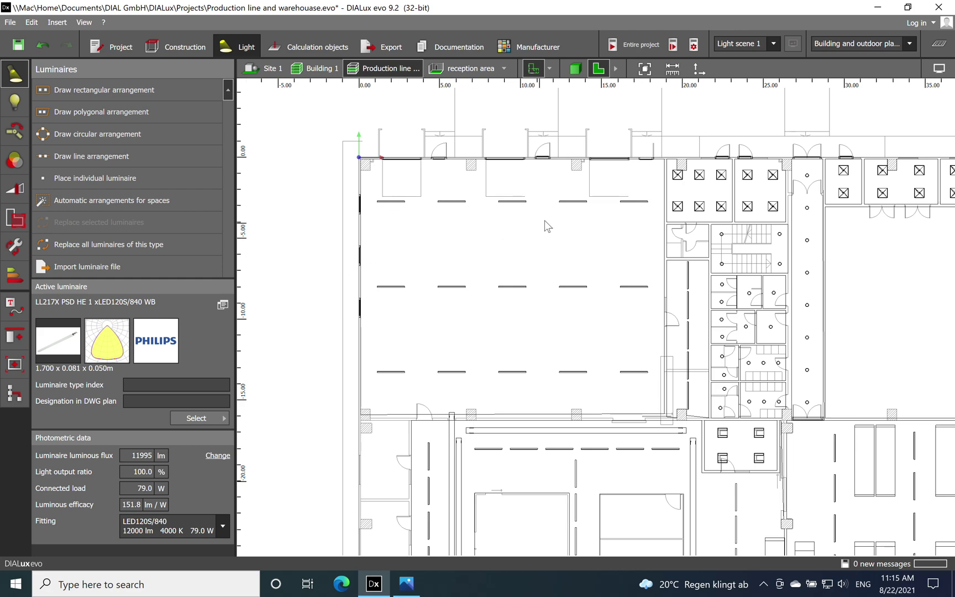
# Step: Set the reception area arrangement to 4 luminaires in the X direction and deselect it
pyautogui.scroll(2, 545, 222)
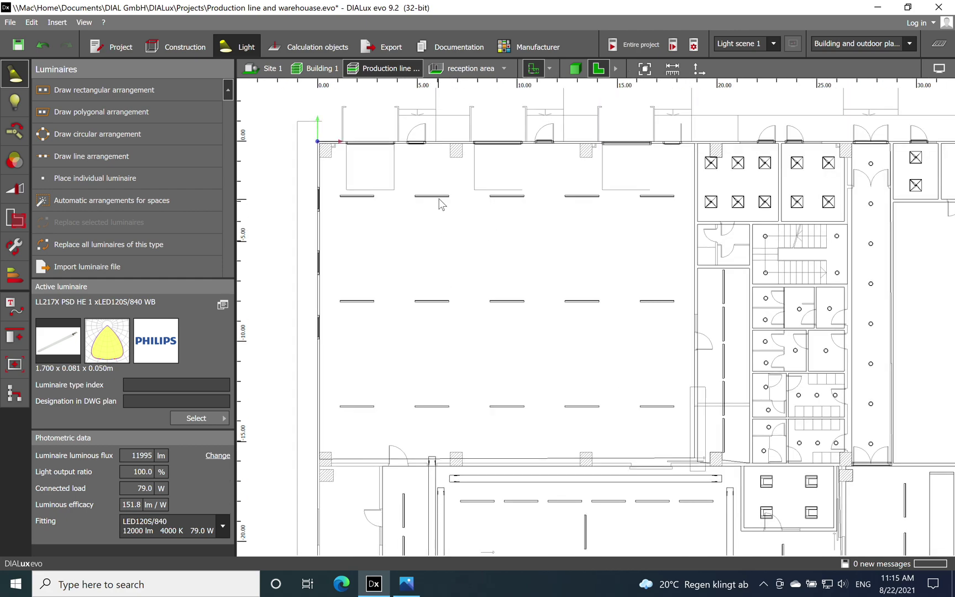
pyautogui.click(441, 204)
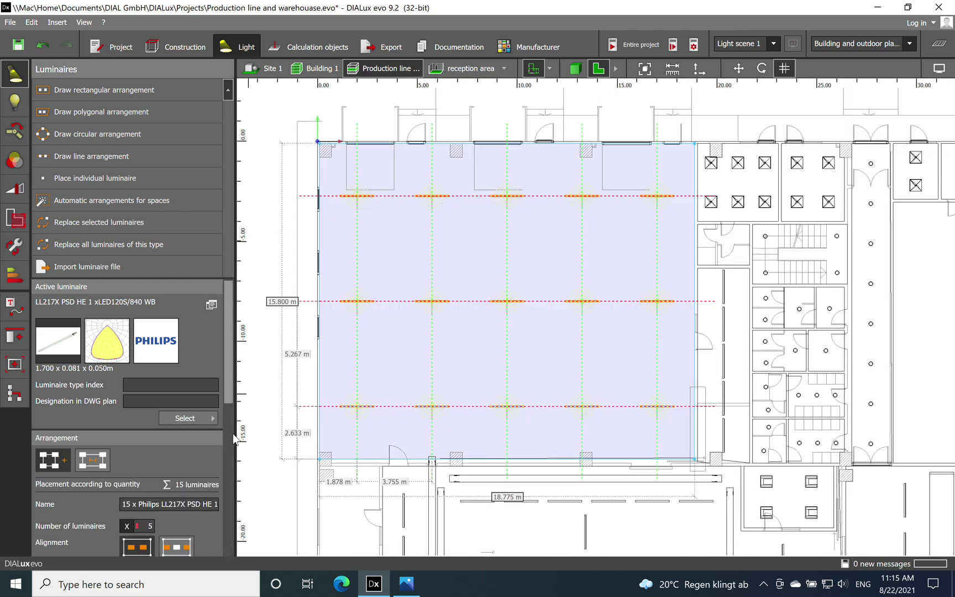
pyautogui.moveTo(230, 375); pyautogui.dragTo(219, 436)
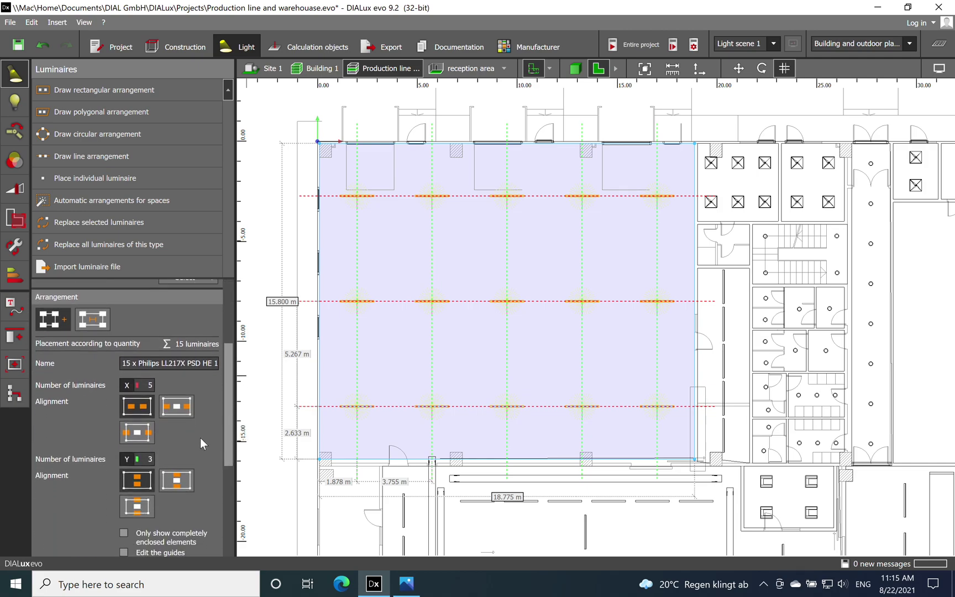
pyautogui.write('4')
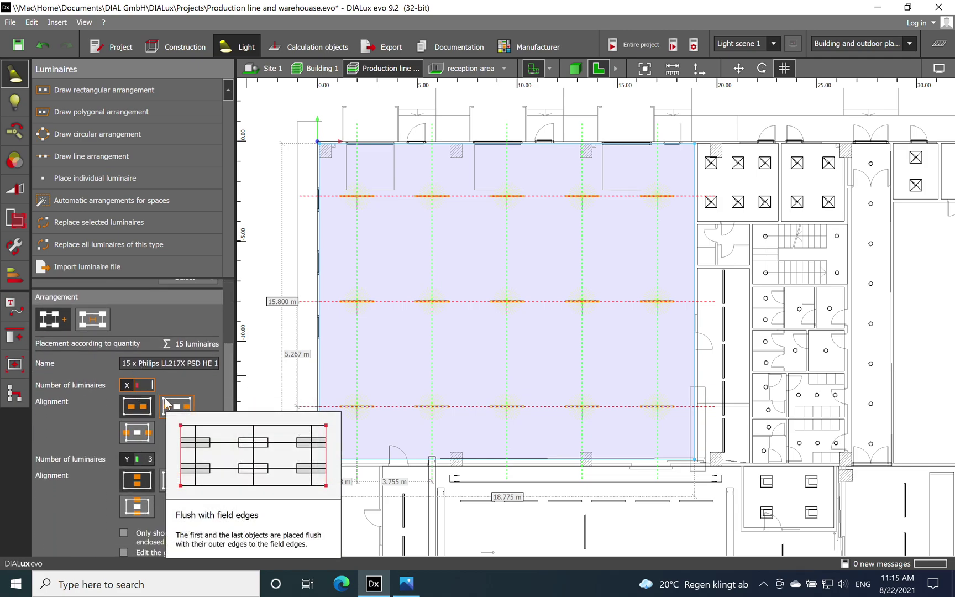
pyautogui.click(148, 458)
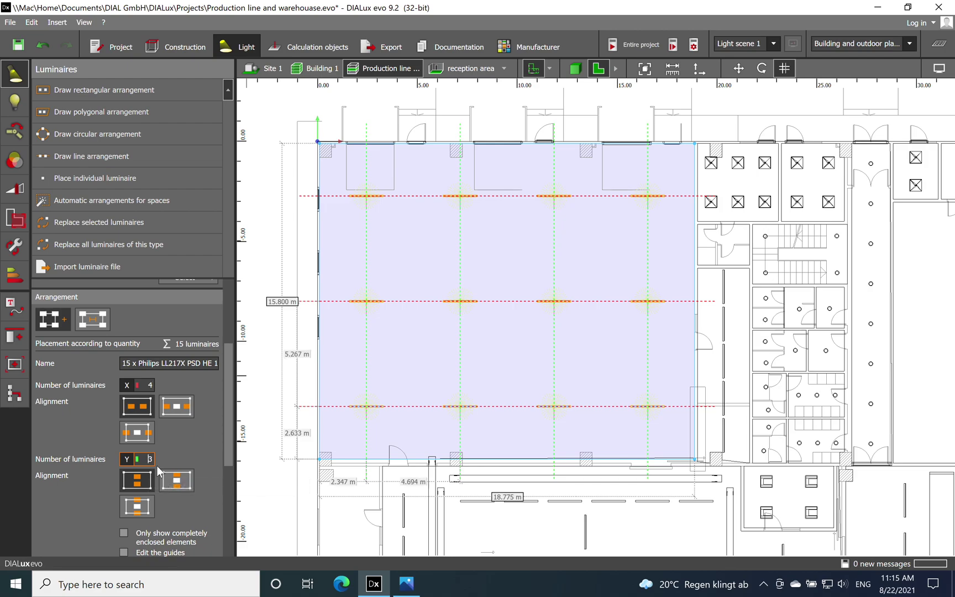
pyautogui.click(272, 126)
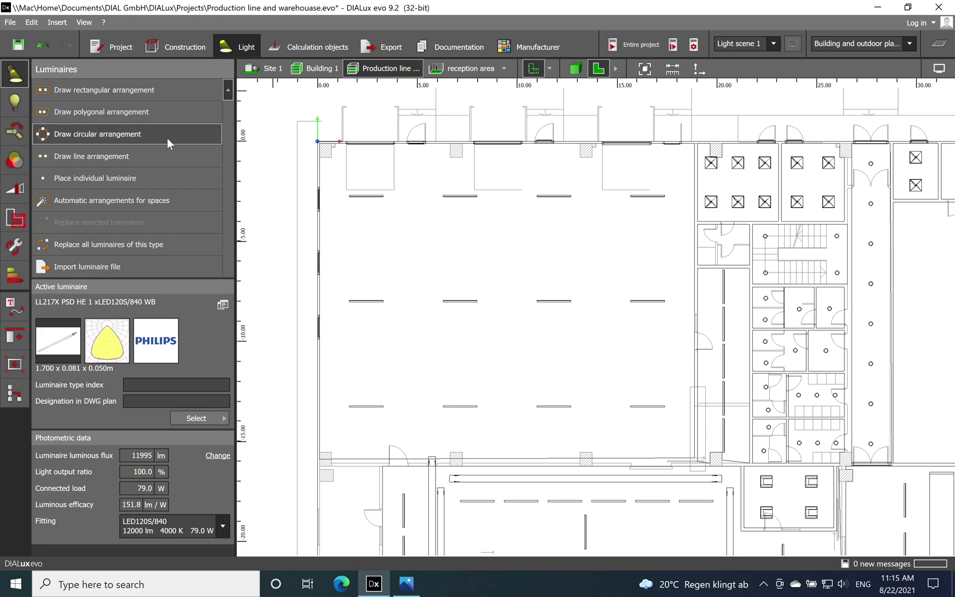
# Step: Review the illuminance, operating time and maintenance values in the reception area's utilisation profile
pyautogui.click(17, 221)
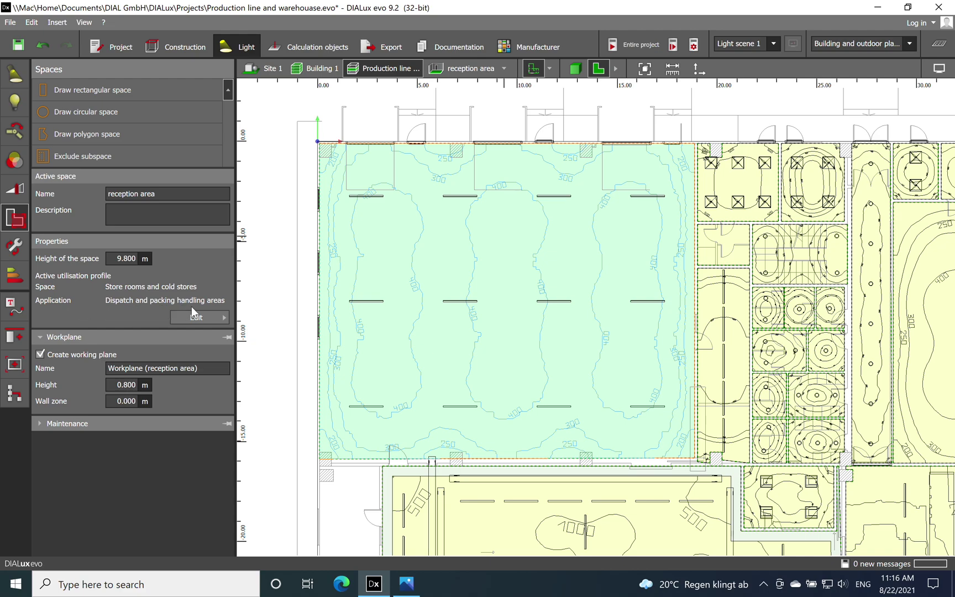
pyautogui.click(206, 319)
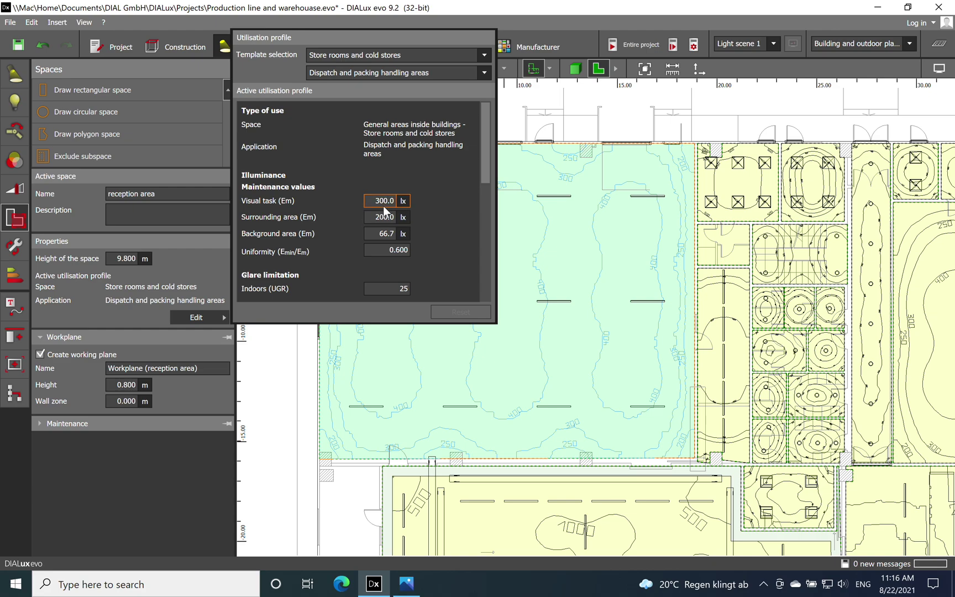
pyautogui.moveTo(486, 159); pyautogui.dragTo(487, 247)
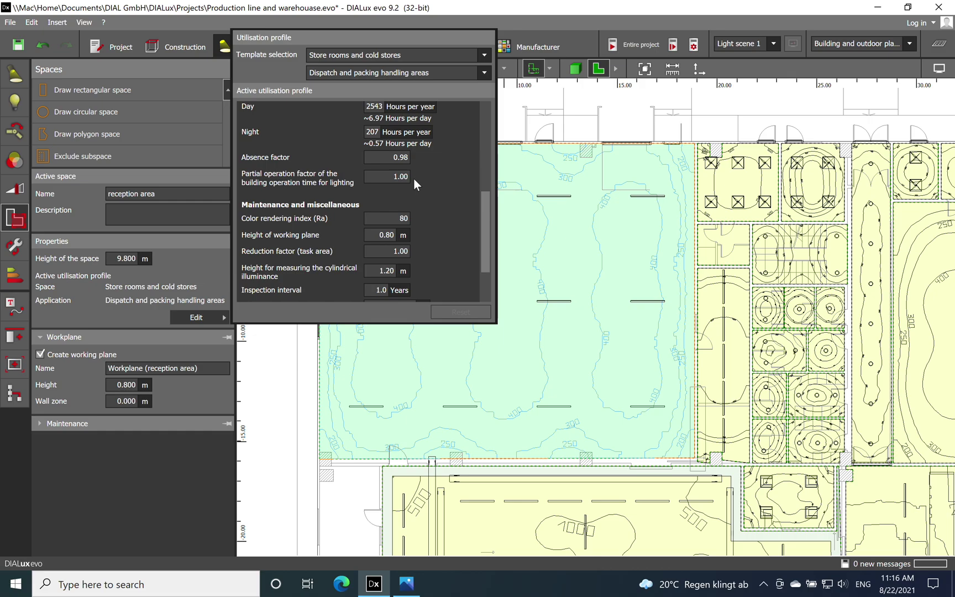
pyautogui.click(545, 22)
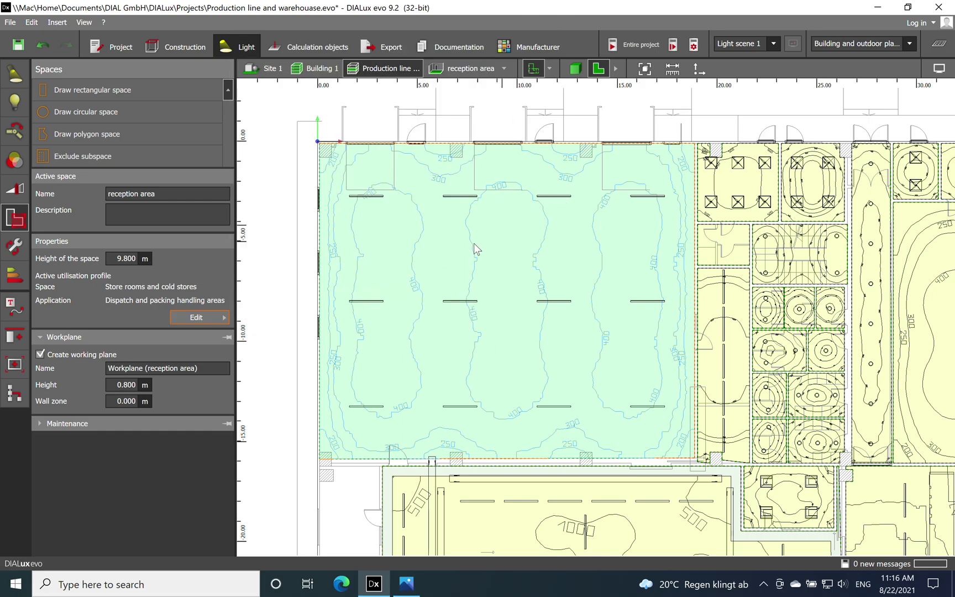
# Step: Switch to construction mode and open the reception area as a single room
pyautogui.hscroll(10, 474, 243)
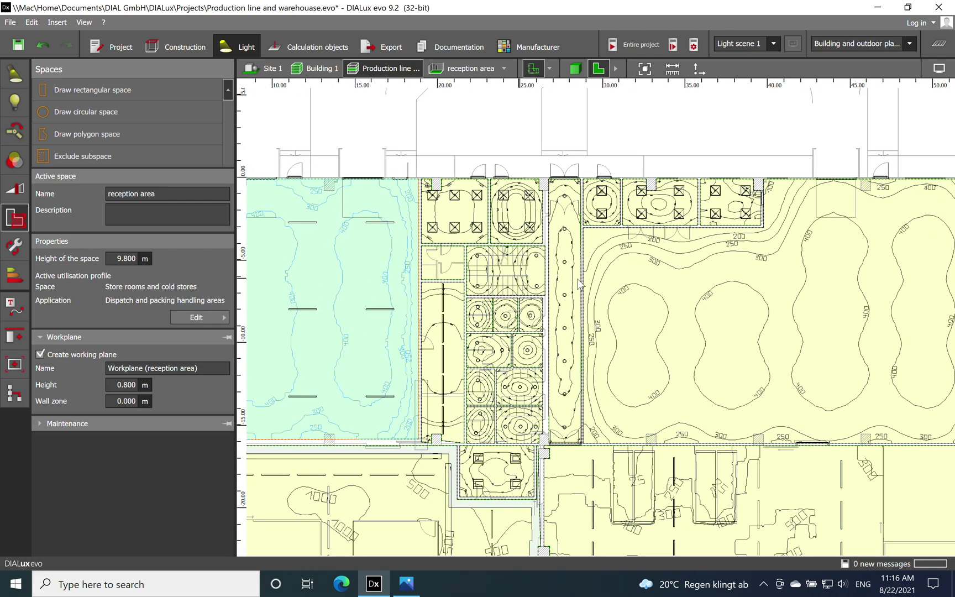
pyautogui.hscroll(6, 579, 284)
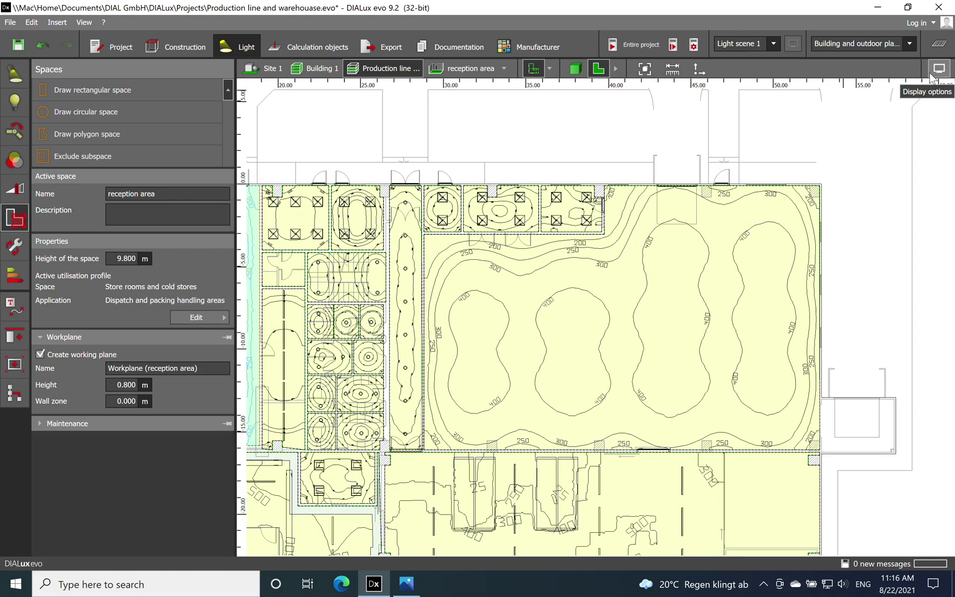
pyautogui.click(187, 46)
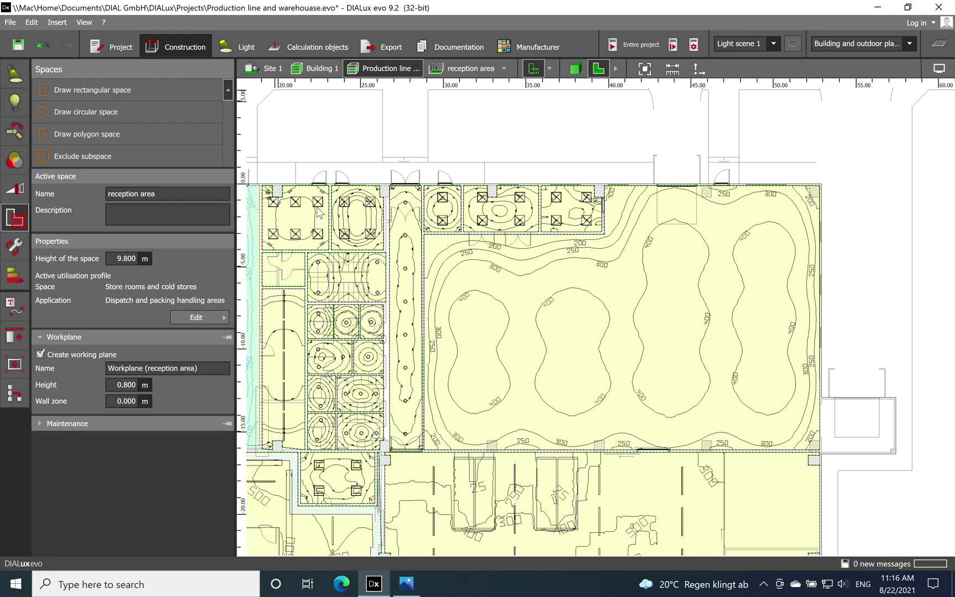
pyautogui.click(661, 266)
pyautogui.scroll(2, 672, 275)
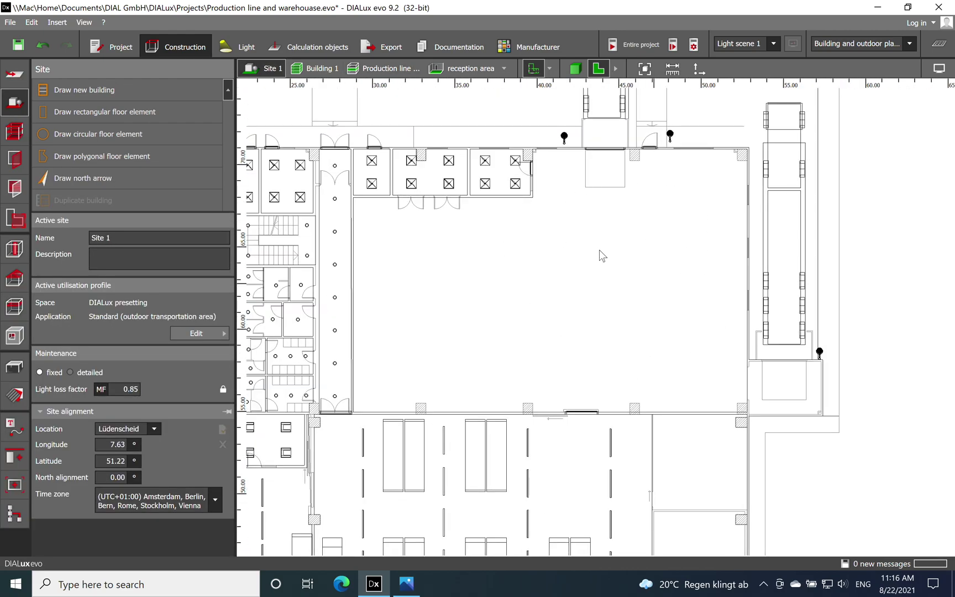
pyautogui.click(505, 68)
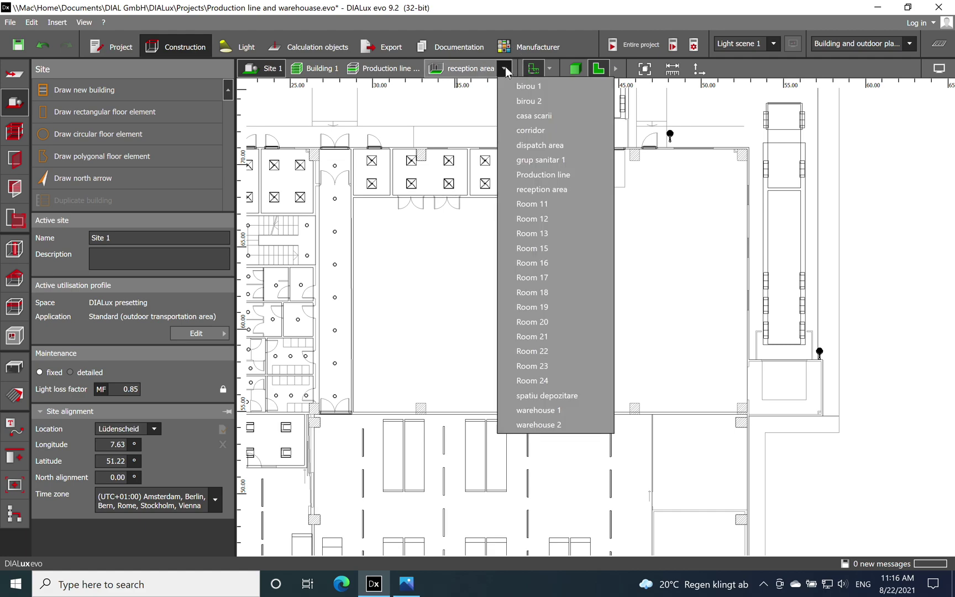
pyautogui.click(567, 189)
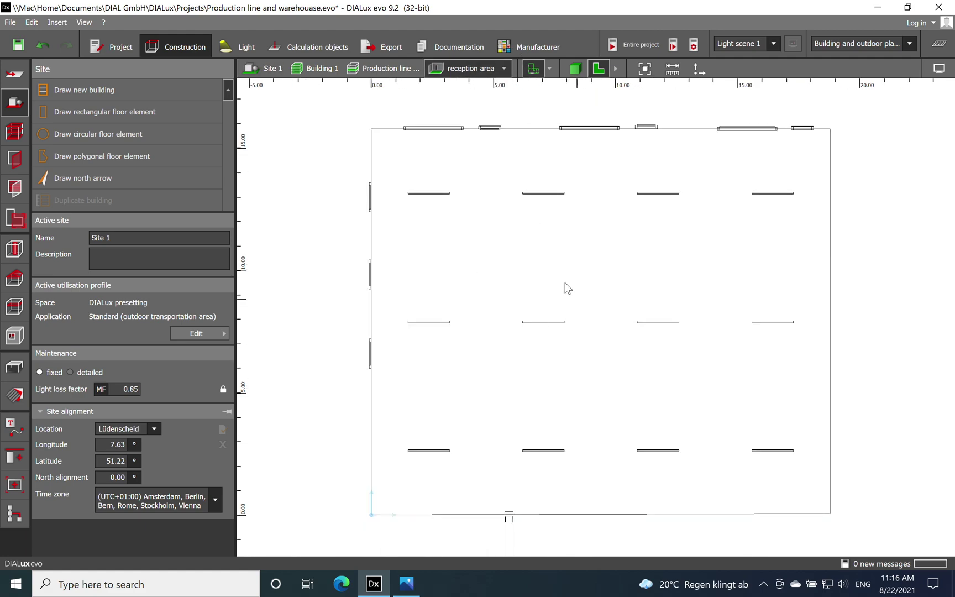
# Step: Open the dispatch area as a single room and return to the Production line storey plan
pyautogui.scroll(-1, 580, 270)
pyautogui.click(505, 68)
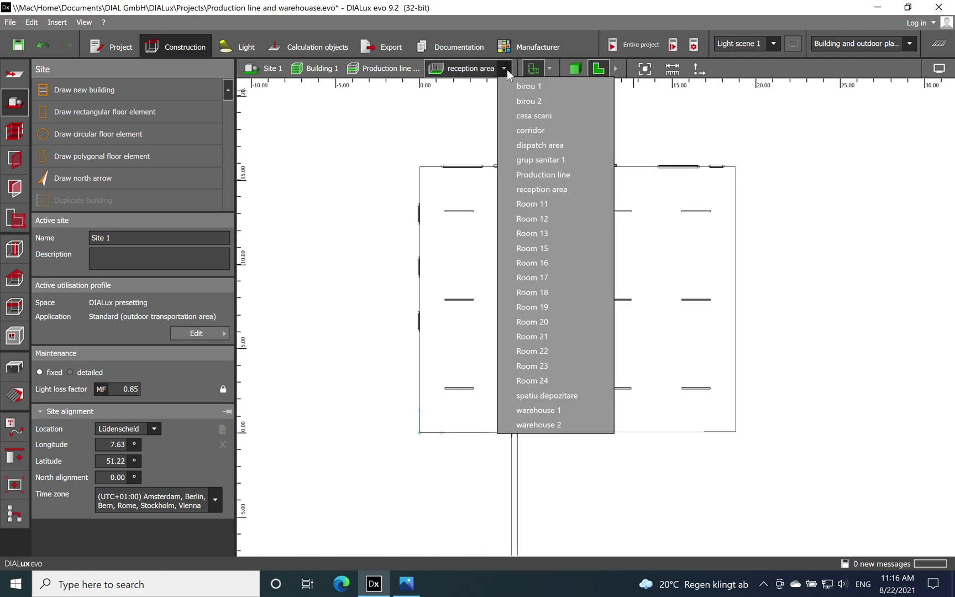
pyautogui.click(541, 145)
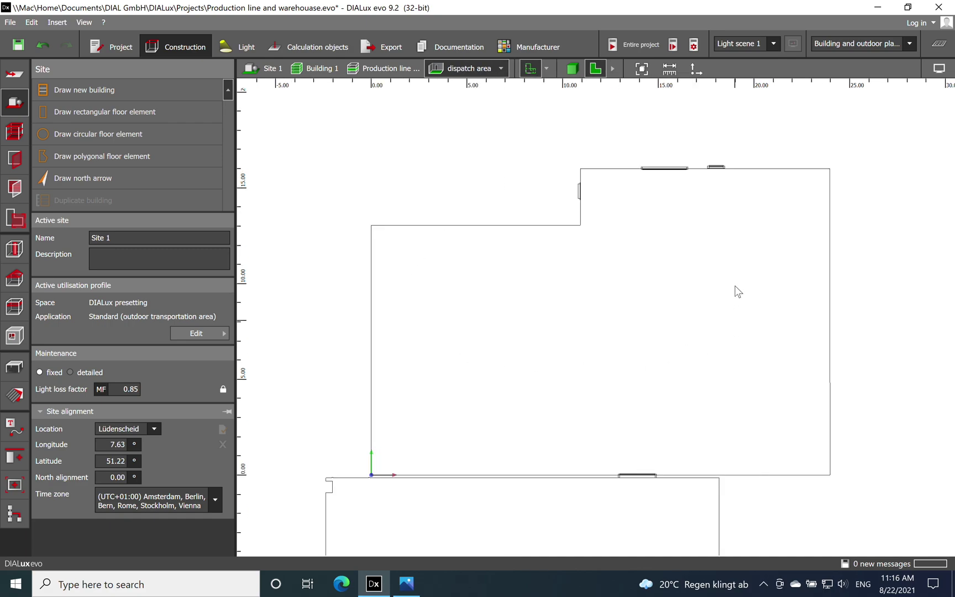
pyautogui.click(388, 69)
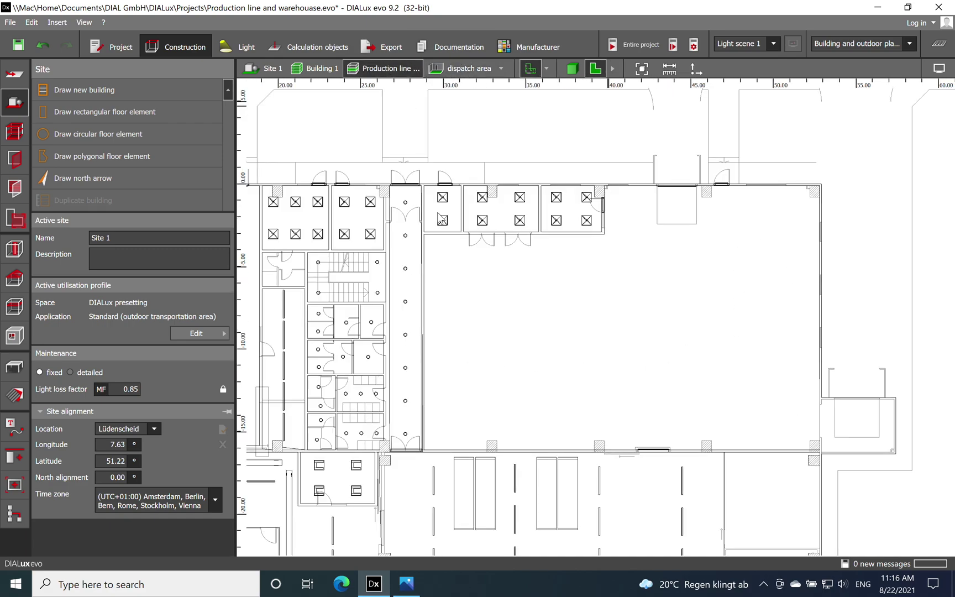
pyautogui.scroll(1, 713, 306)
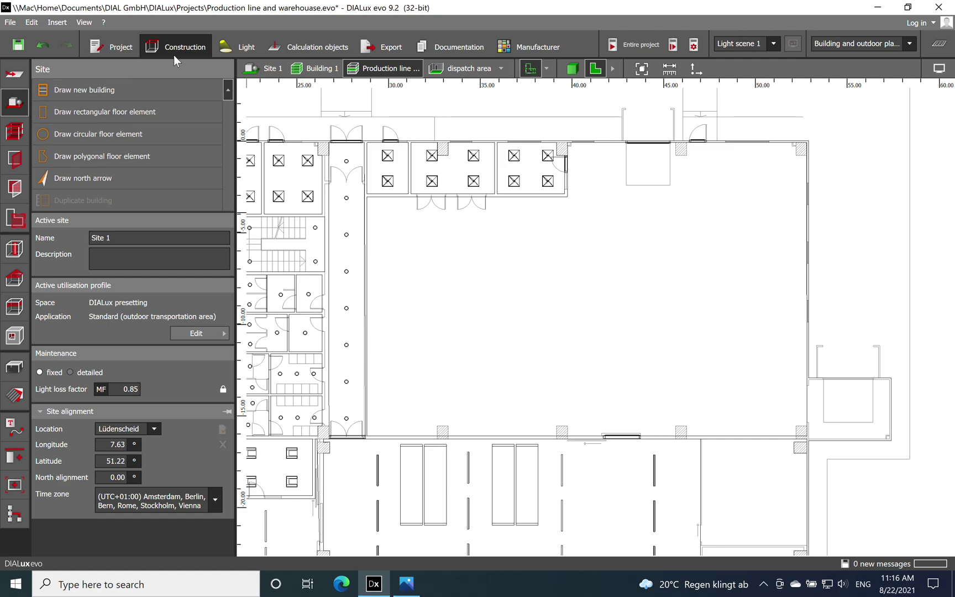
# Step: Return to light planning mode and hide the illuminance isolines in the storey plan
pyautogui.click(241, 47)
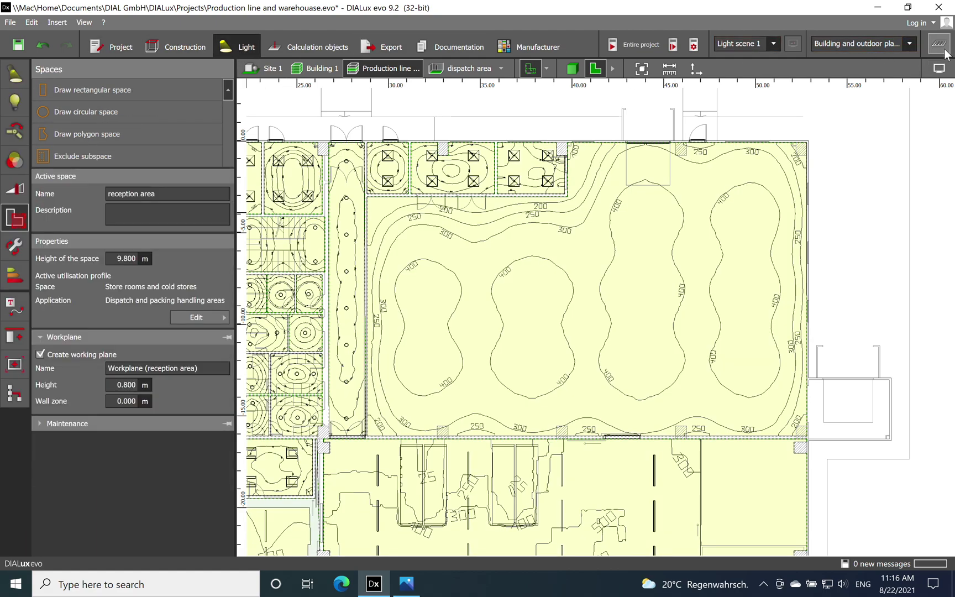
pyautogui.click(941, 67)
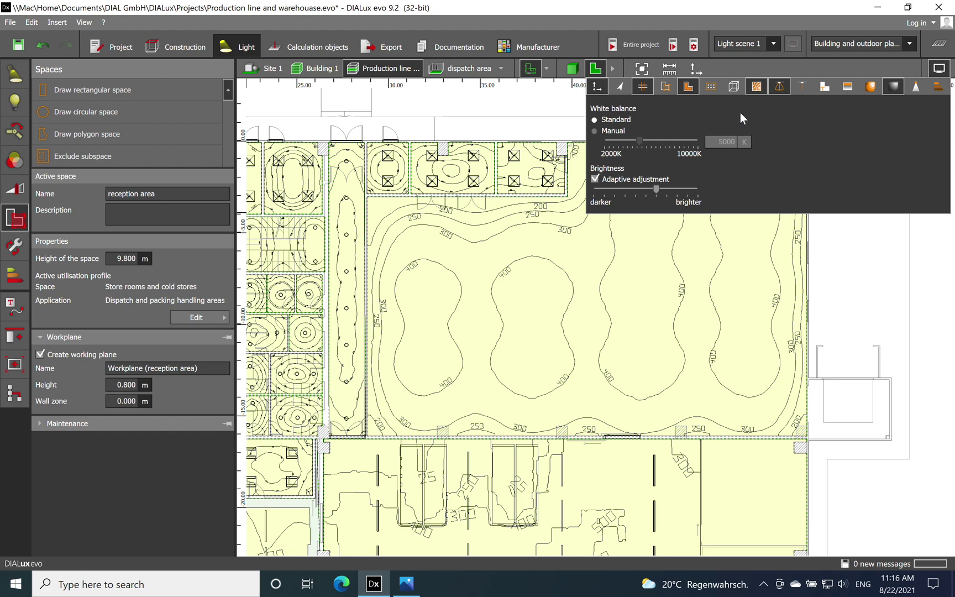
pyautogui.click(756, 88)
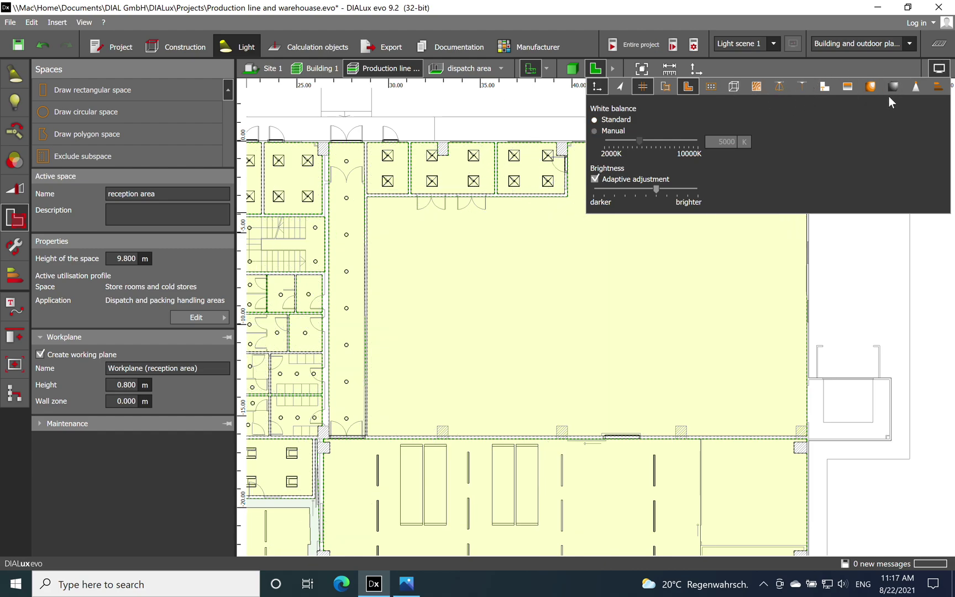
# Step: Start a polygonal luminaire arrangement with the first edge along the dispatch area's corridor wall, about 13.05 m long
pyautogui.click(887, 282)
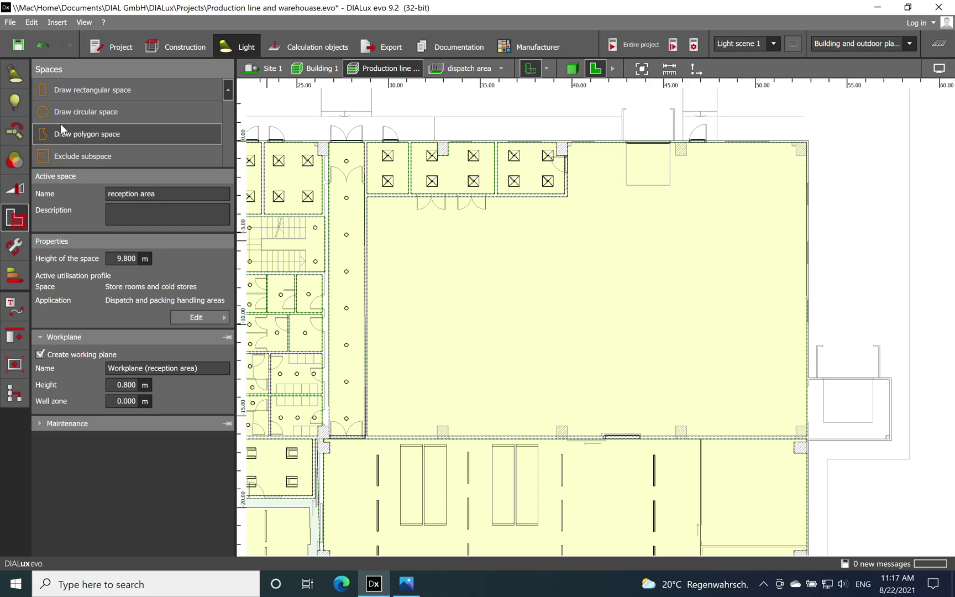
pyautogui.click(22, 77)
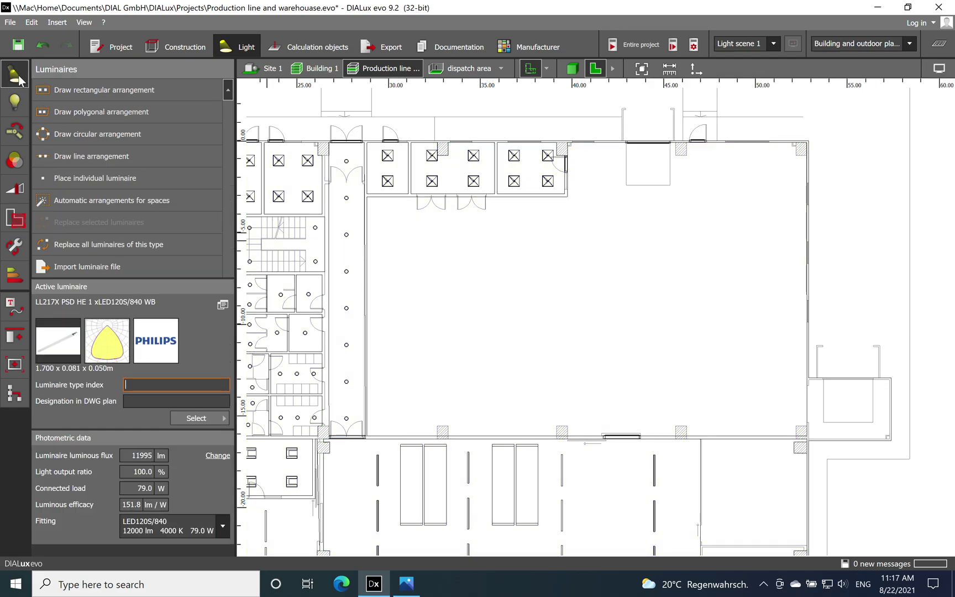
pyautogui.click(141, 92)
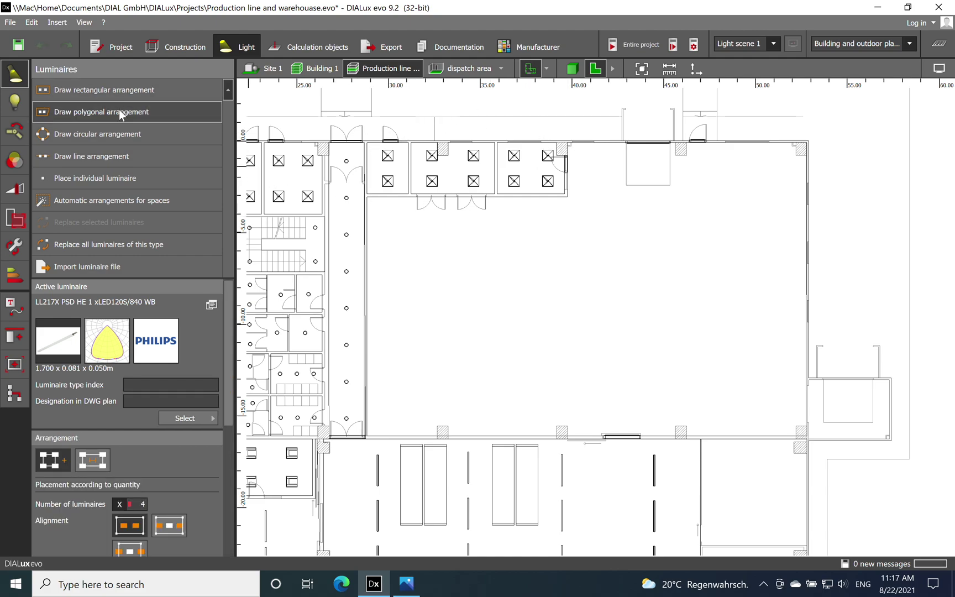
pyautogui.scroll(5, 385, 444)
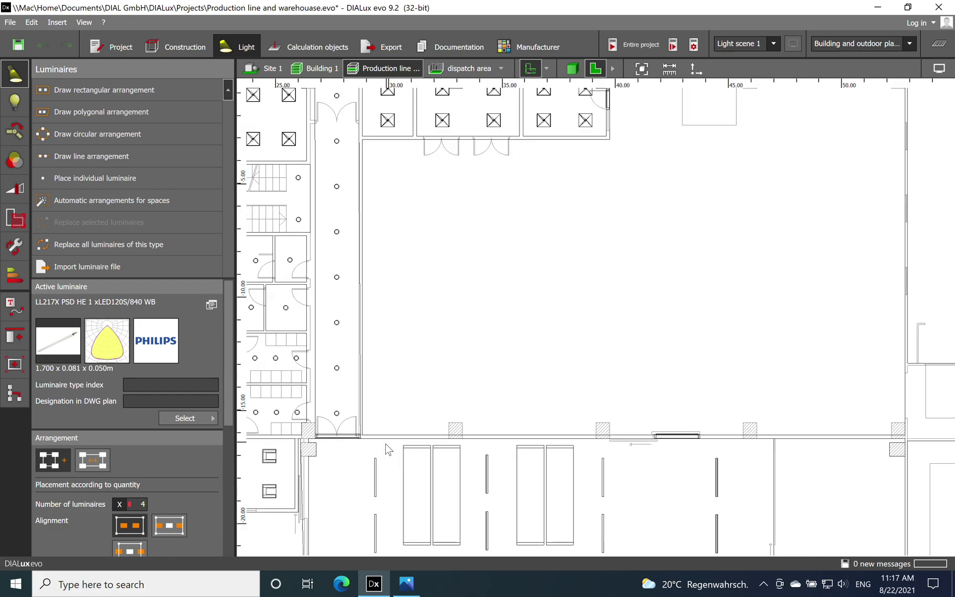
pyautogui.scroll(3, 365, 449)
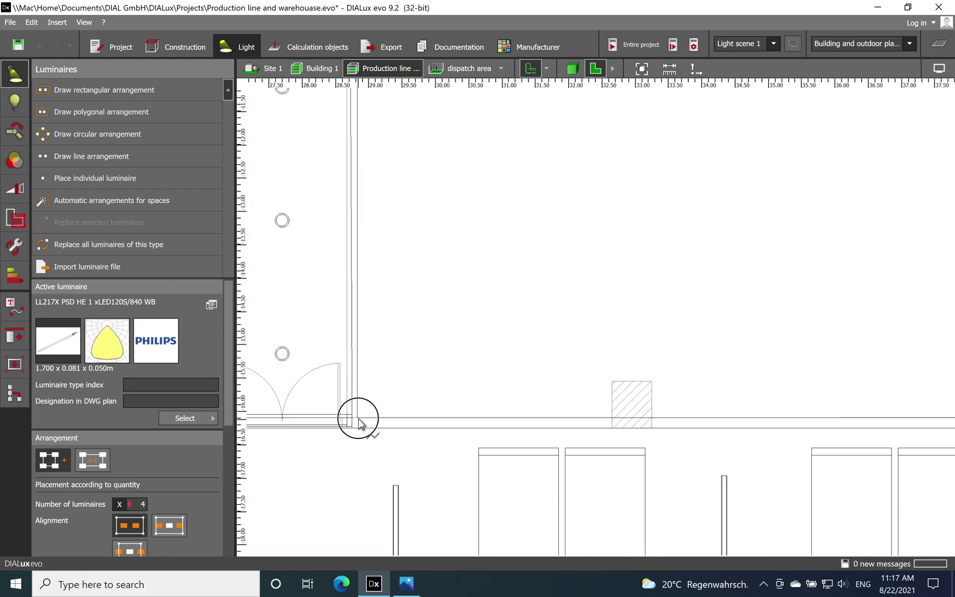
pyautogui.scroll(-1, 359, 425)
pyautogui.click(359, 426)
pyautogui.scroll(-5, 387, 404)
pyautogui.scroll(4, 395, 244)
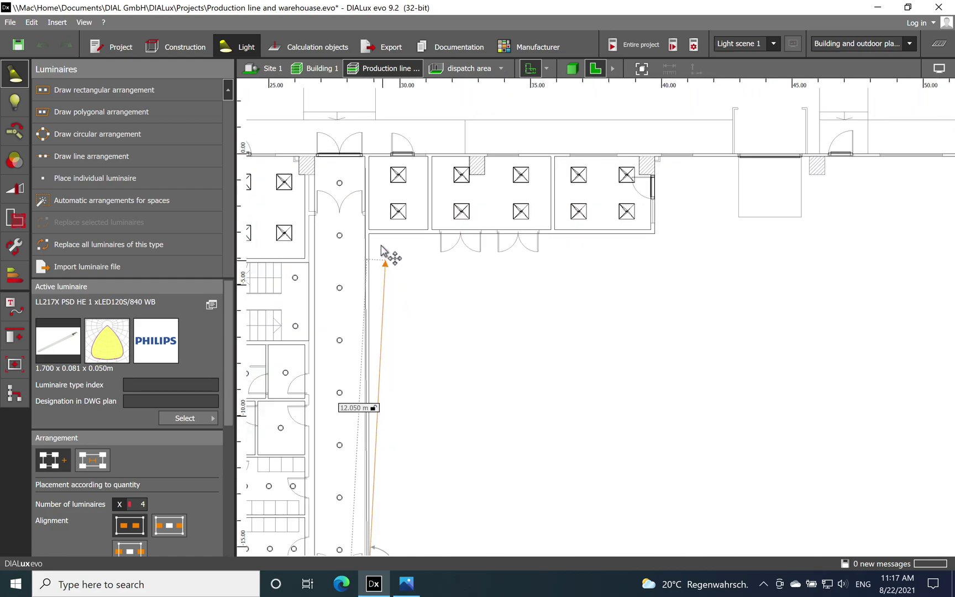
pyautogui.scroll(1, 382, 246)
pyautogui.click(361, 216)
pyautogui.scroll(-2, 336, 257)
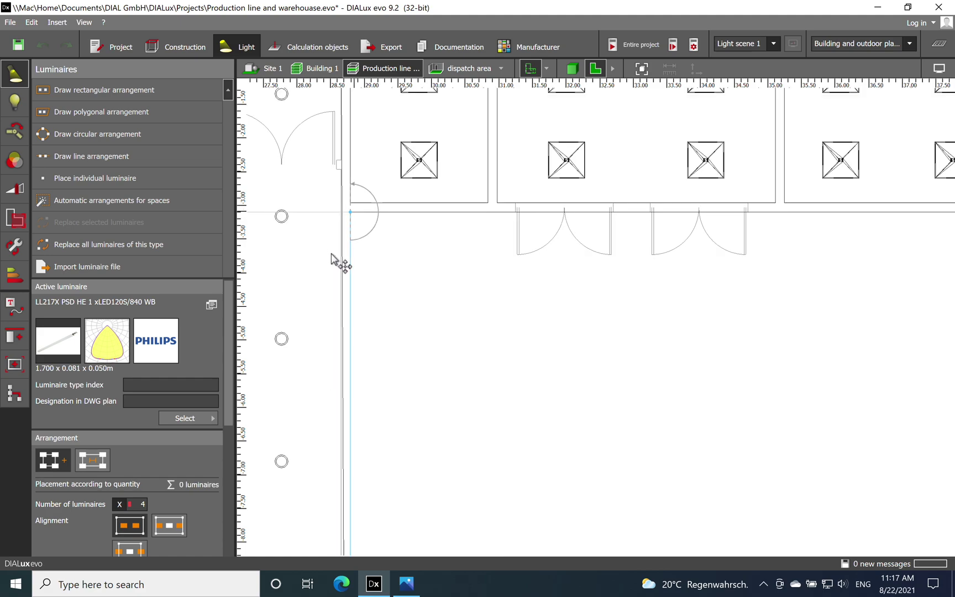
# Step: Extend the arrangement outline about 10.9 m along the offices, about 2.95 m to the outer wall and about 13 m to its far corner
pyautogui.scroll(1, 553, 277)
pyautogui.scroll(3, 497, 285)
pyautogui.click(493, 266)
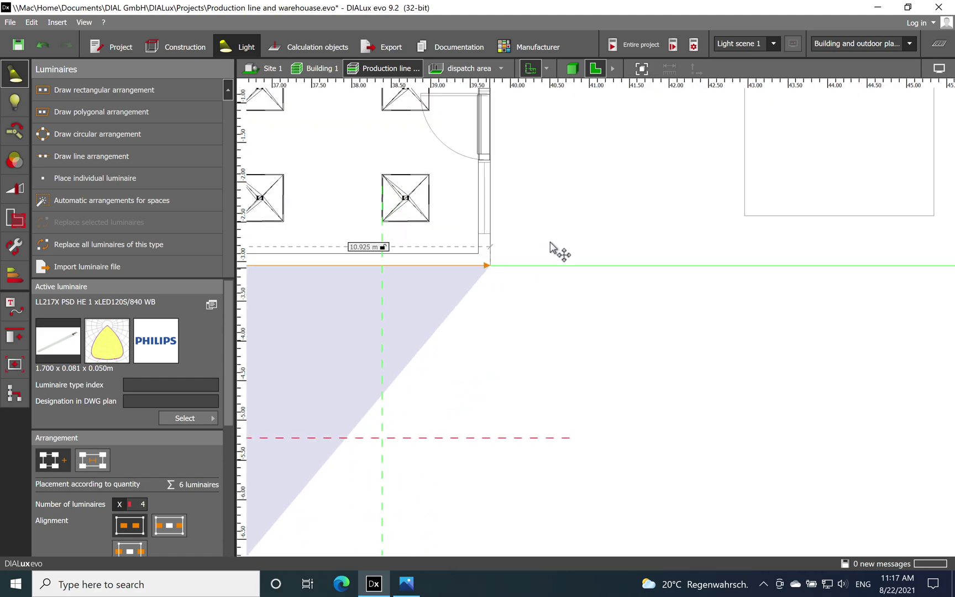
pyautogui.scroll(7, 459, 218)
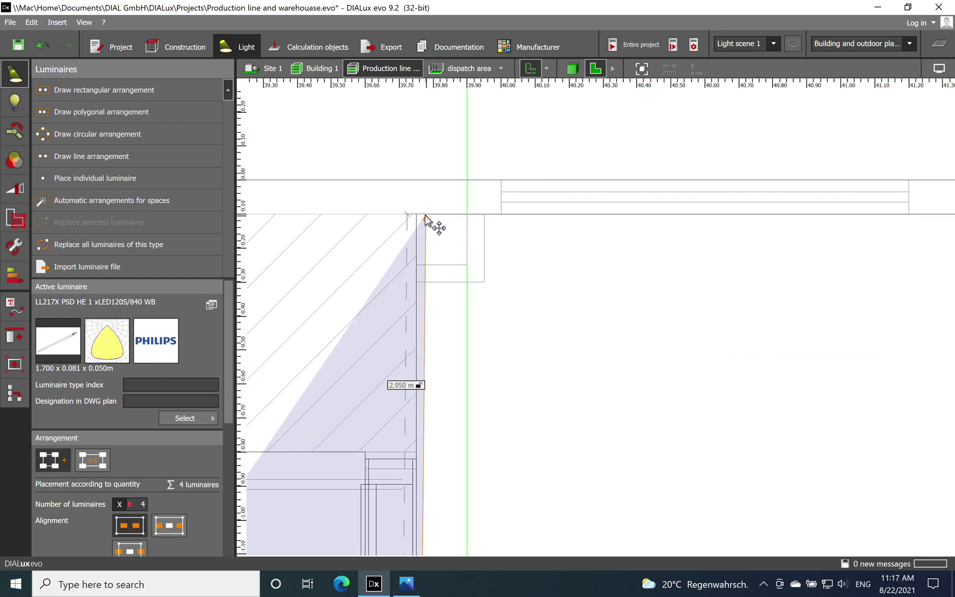
pyautogui.scroll(-8, 366, 232)
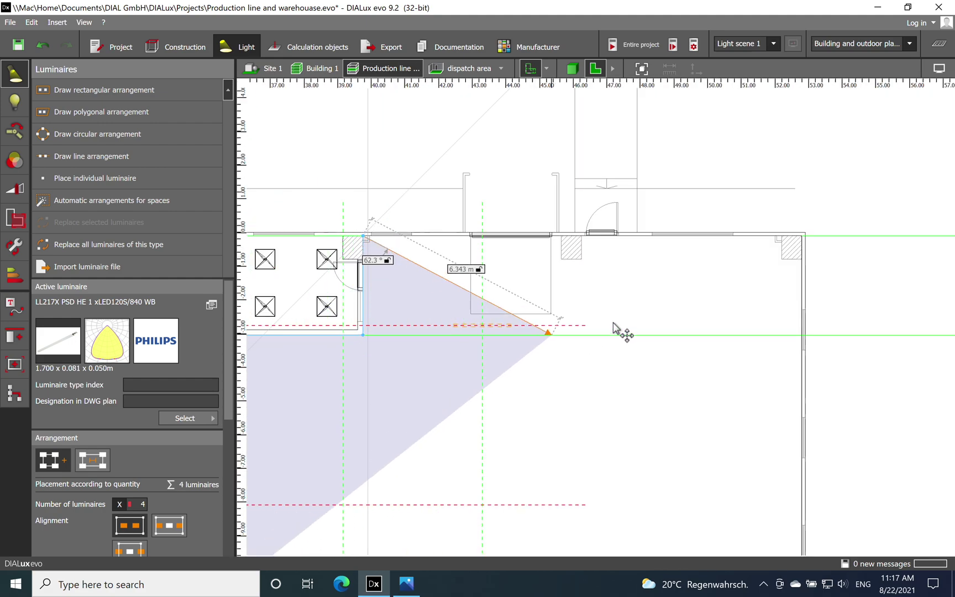
pyautogui.scroll(3, 575, 298)
pyautogui.scroll(2, 647, 222)
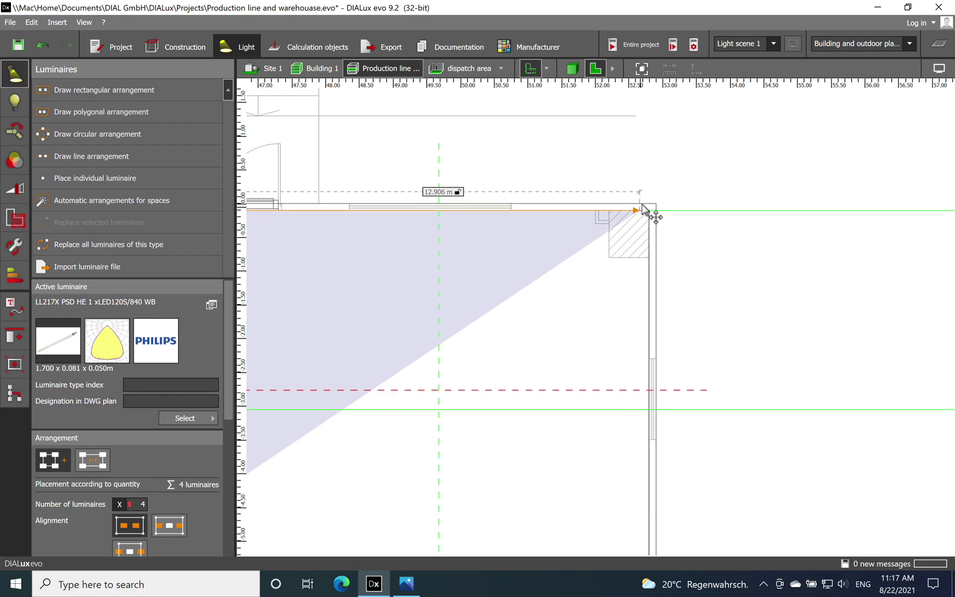
pyautogui.click(655, 215)
# Step: Complete the arrangement polygon with an edge of about 16 m along the outer side wall and about 24 m back to the starting corner
pyautogui.scroll(-7, 508, 214)
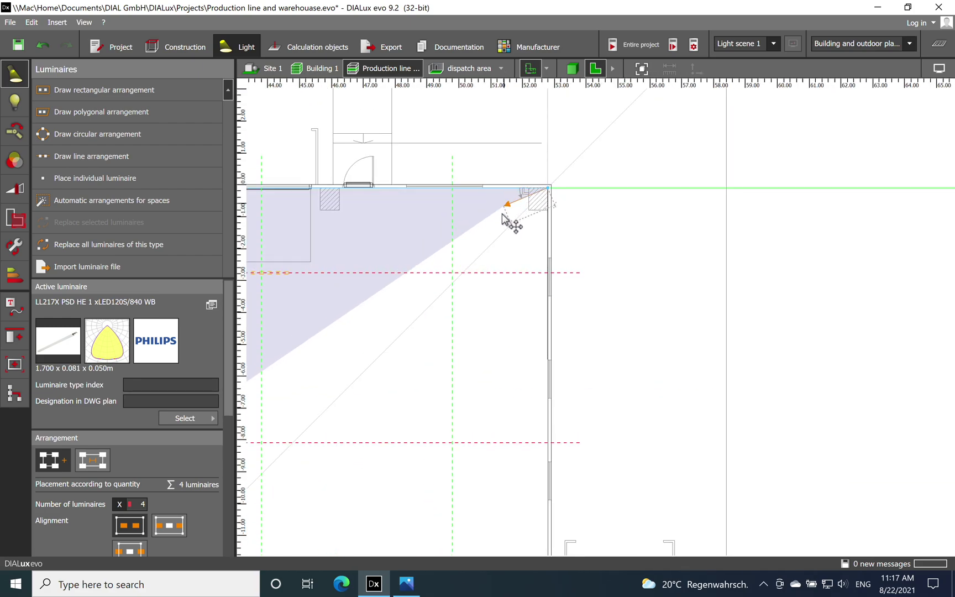
pyautogui.scroll(4, 508, 356)
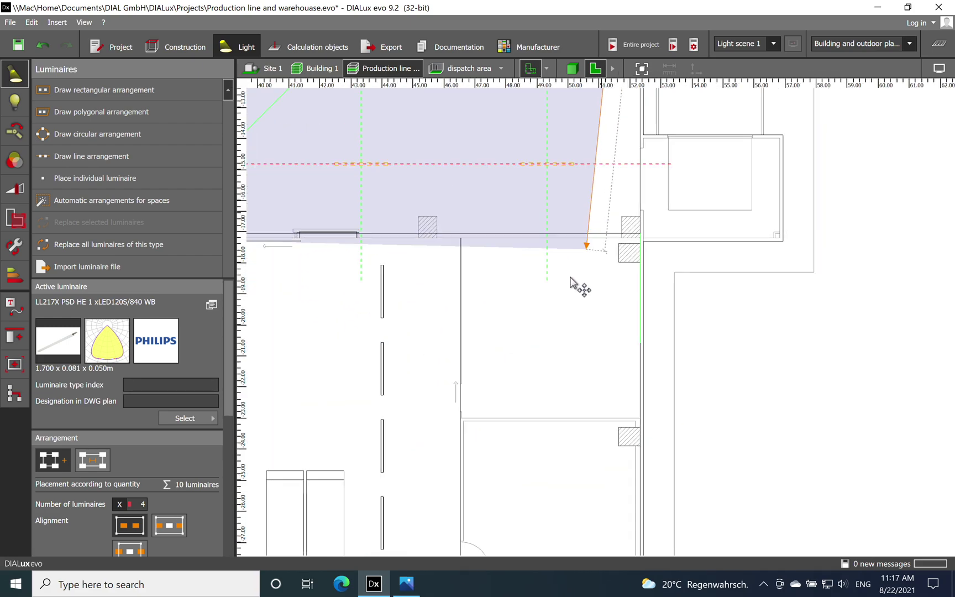
pyautogui.scroll(6, 586, 337)
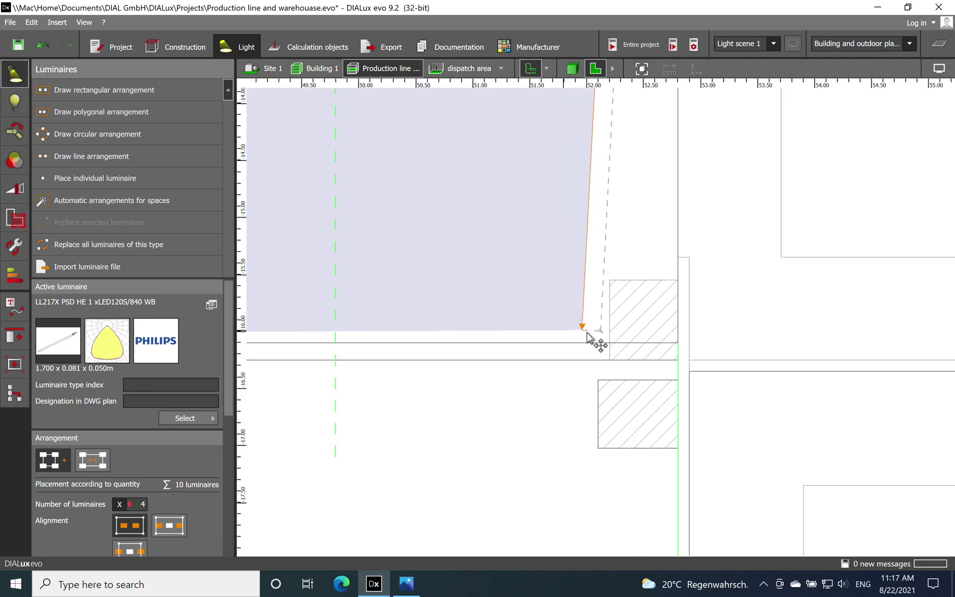
pyautogui.click(675, 342)
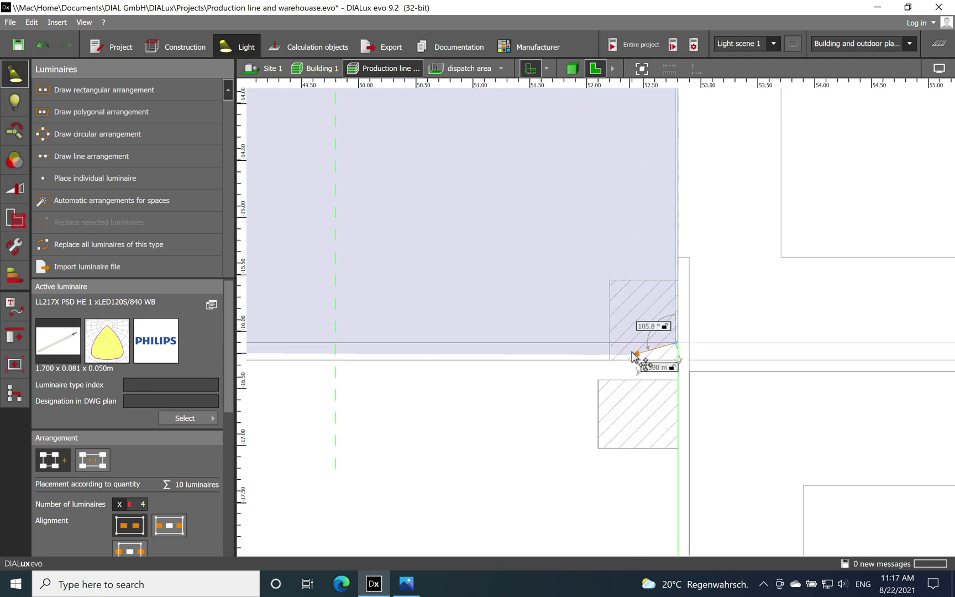
pyautogui.scroll(-2, 641, 345)
pyautogui.scroll(-6, 613, 336)
pyautogui.scroll(8, 553, 332)
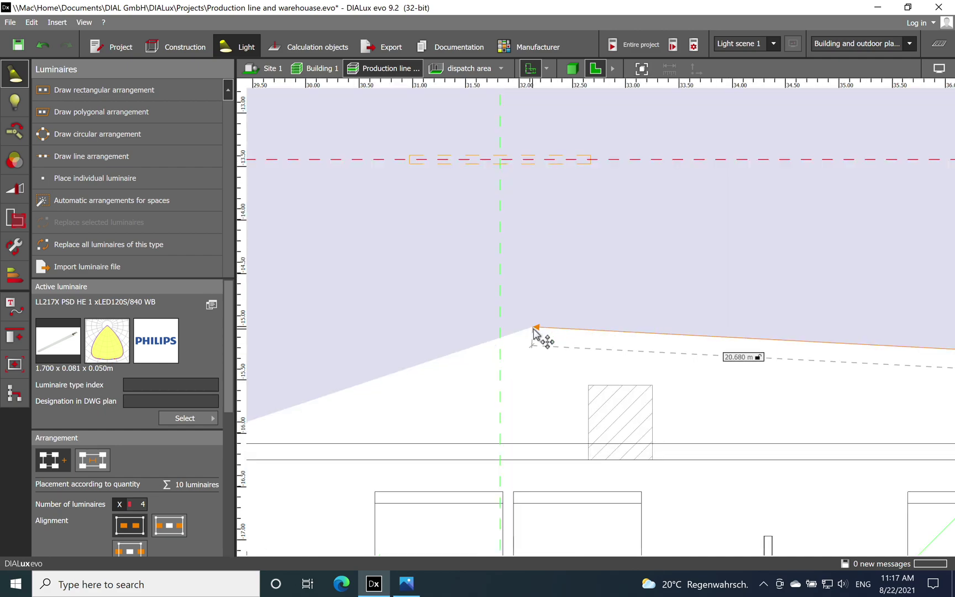
pyautogui.scroll(-4, 597, 339)
pyautogui.scroll(5, 511, 365)
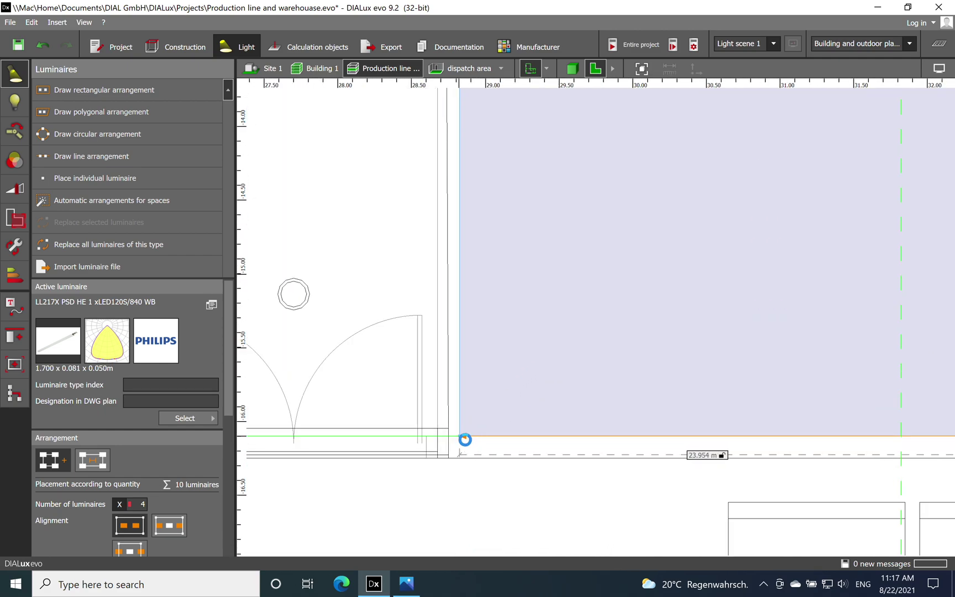
pyautogui.click(420, 437)
pyautogui.scroll(-4, 426, 434)
pyautogui.scroll(-2, 425, 434)
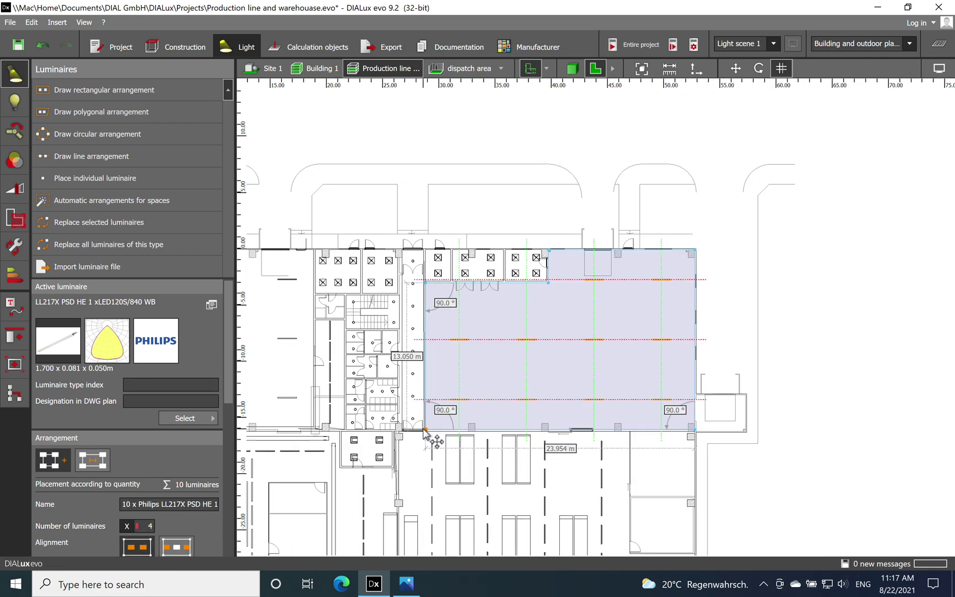
# Step: Change the mounting height of the new dispatch area luminaire arrangement and deselect it
pyautogui.scroll(-2, 578, 402)
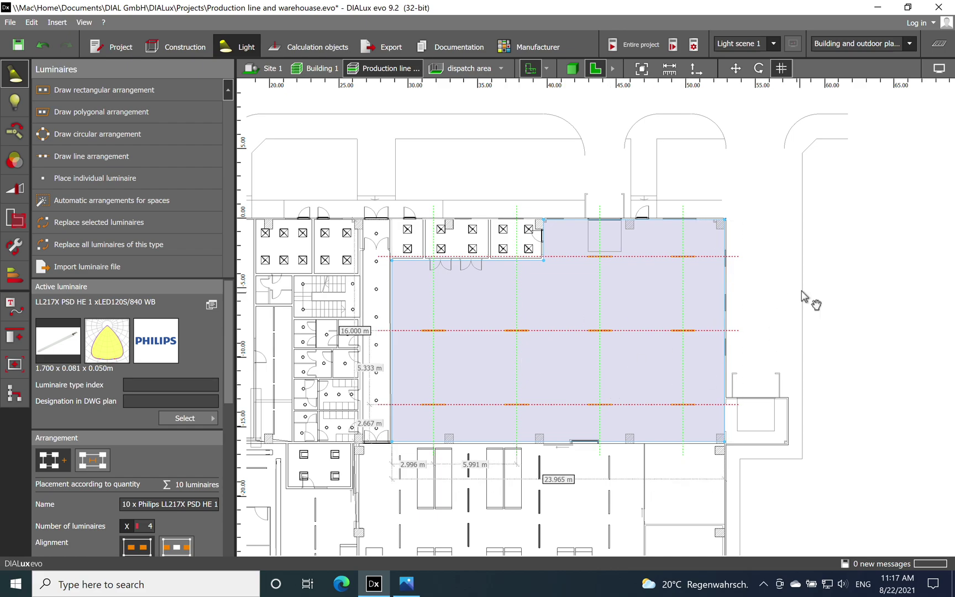
pyautogui.scroll(-2, 835, 265)
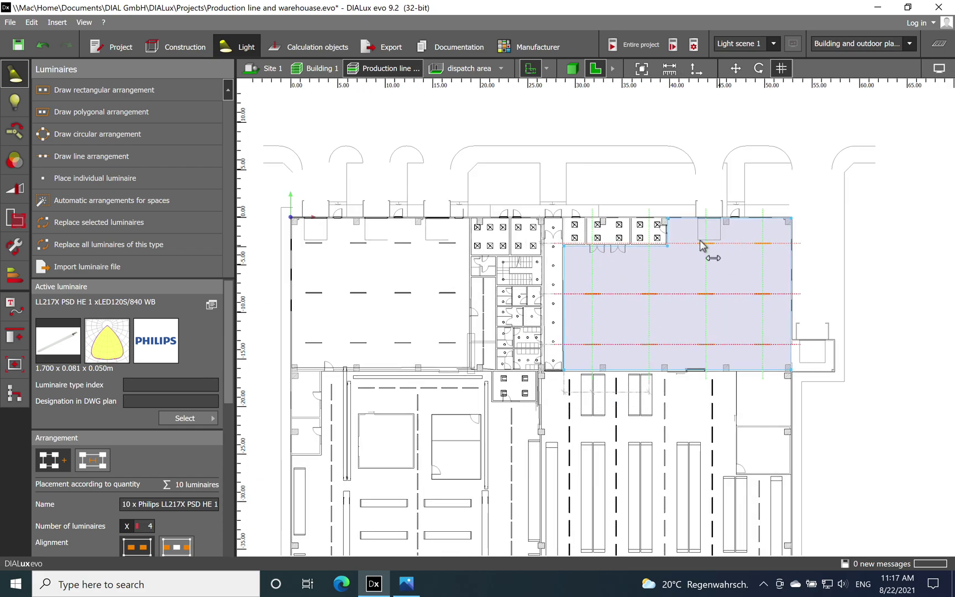
pyautogui.scroll(3, 775, 279)
pyautogui.moveTo(229, 346); pyautogui.dragTo(182, 501)
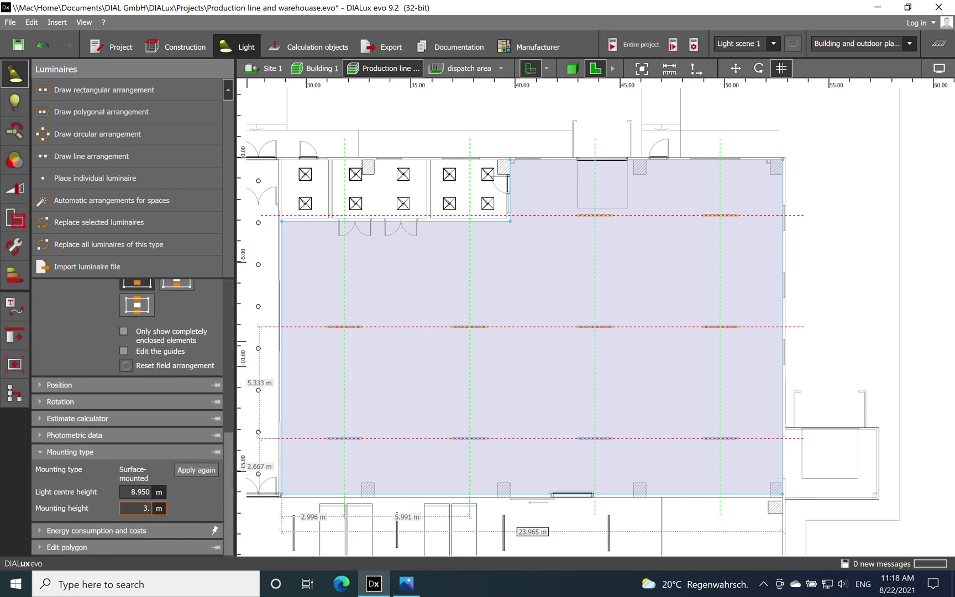
pyautogui.press('Return')
pyautogui.click(921, 285)
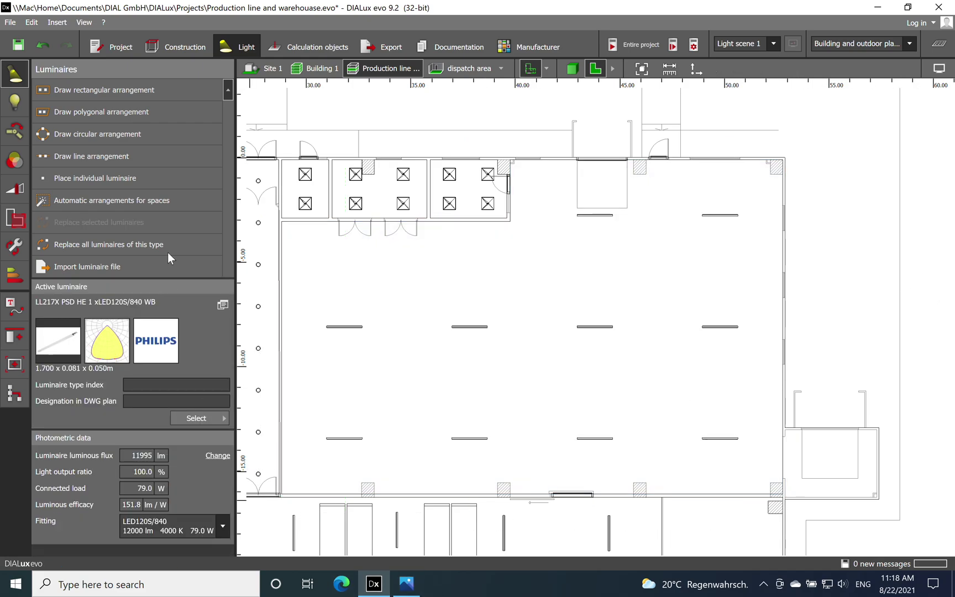
# Step: Review the dispatch area's utilisation profile for its illuminance, uniformity and glare requirements
pyautogui.click(20, 222)
pyautogui.click(455, 288)
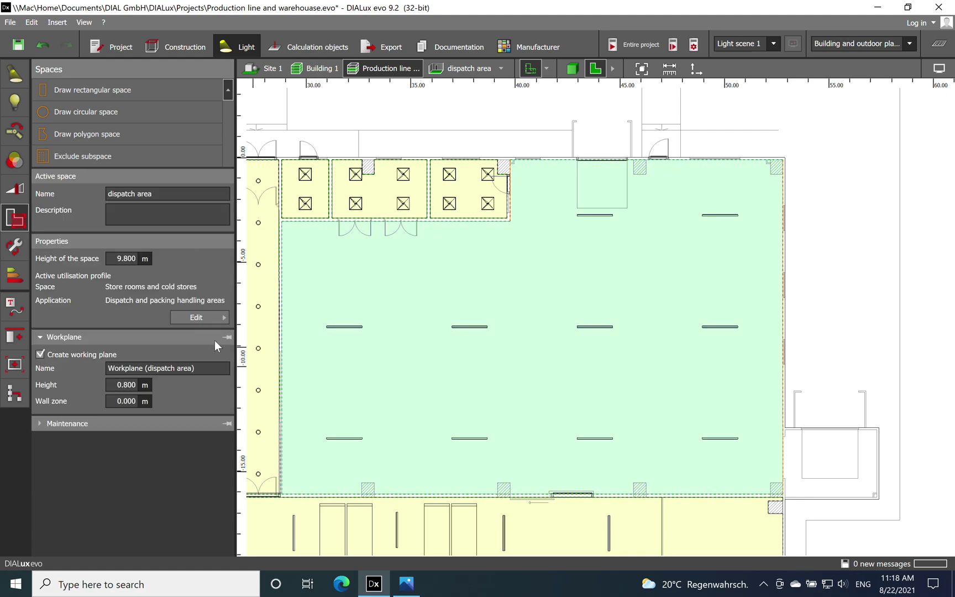
pyautogui.click(183, 318)
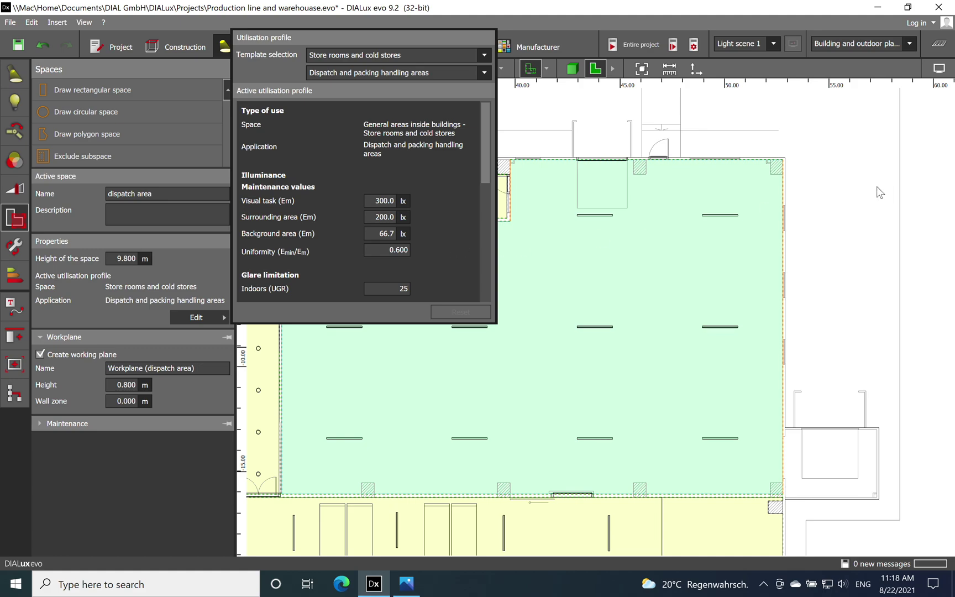
pyautogui.click(916, 172)
pyautogui.scroll(-4, 834, 216)
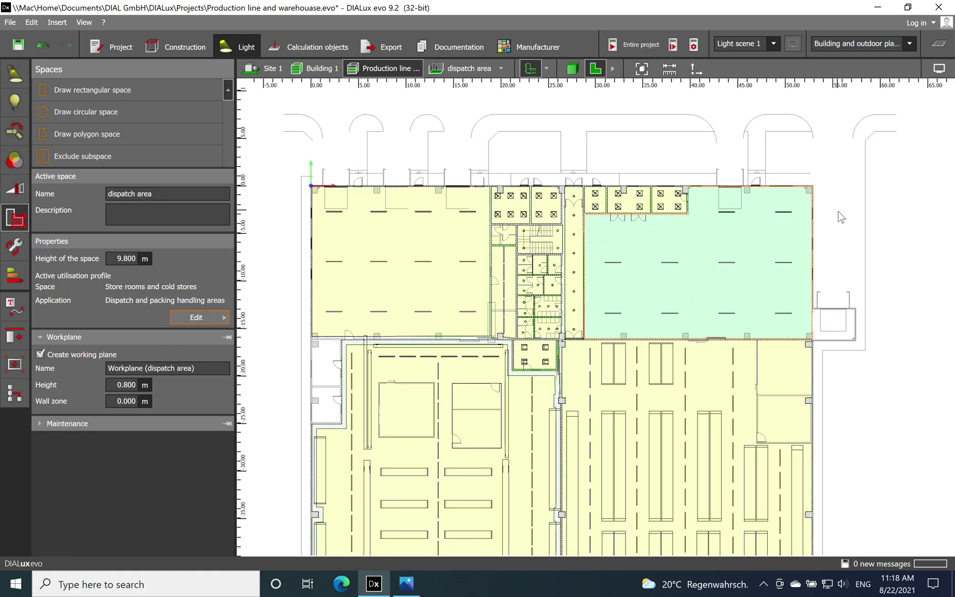
pyautogui.click(829, 234)
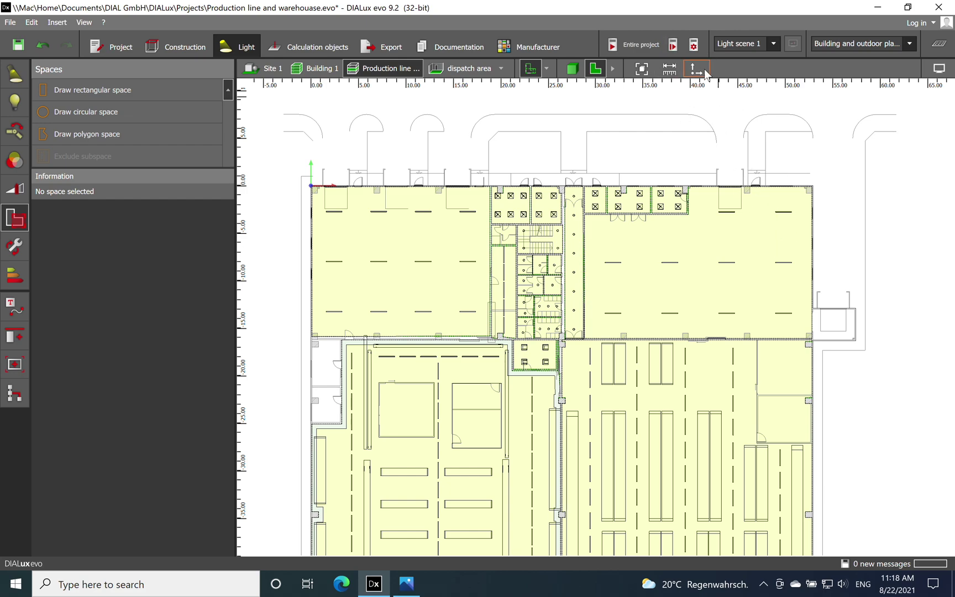
# Step: Run the lighting calculation for light scene 1 and display the results overview
pyautogui.click(675, 46)
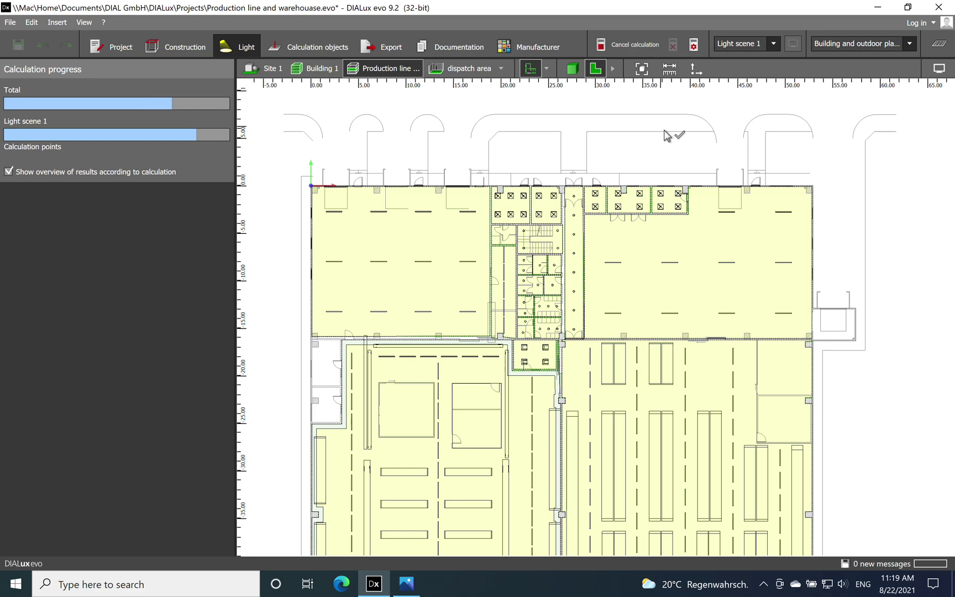
pyautogui.scroll(3, 431, 191)
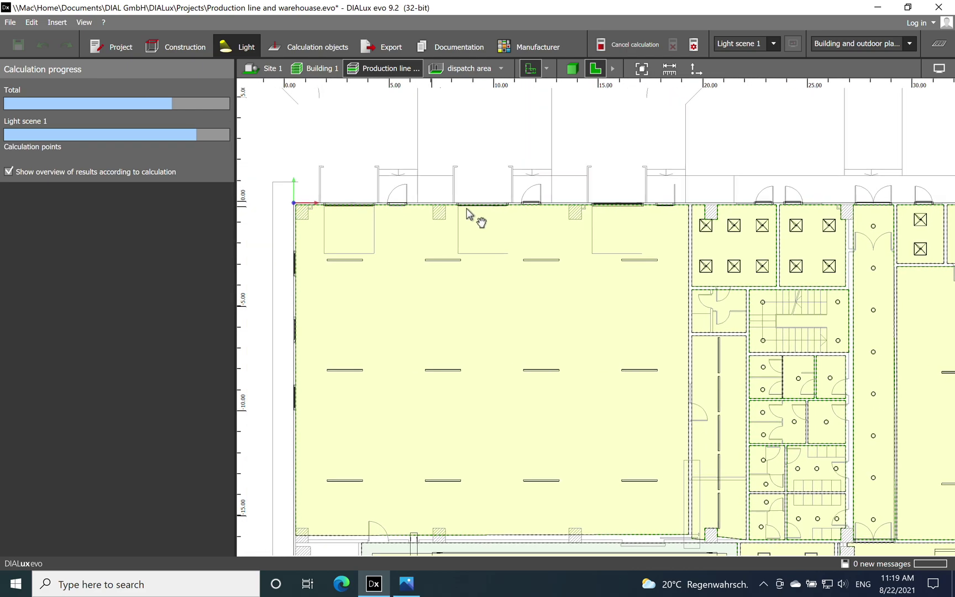
pyautogui.moveTo(462, 216); pyautogui.dragTo(536, 217, button='right')
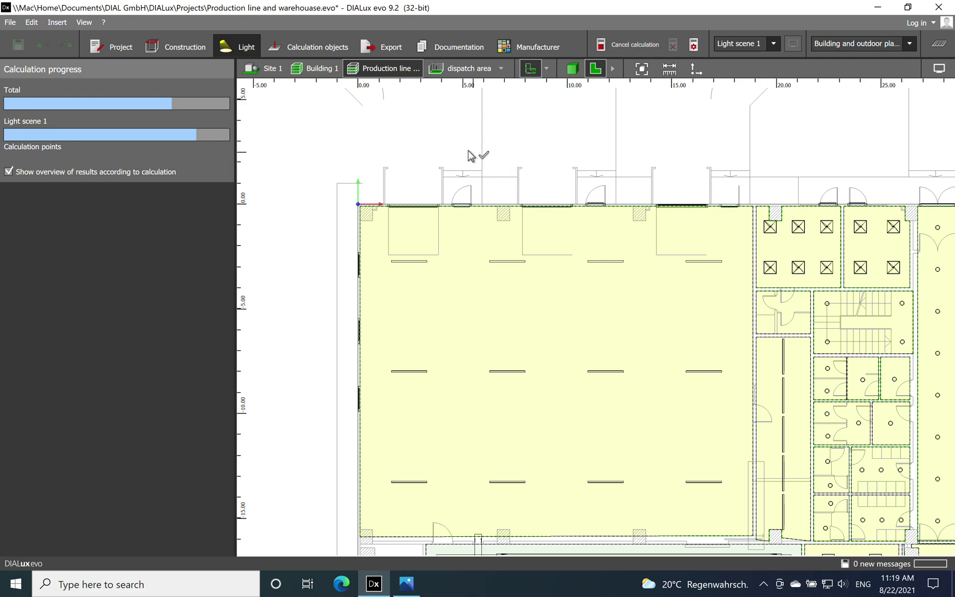
pyautogui.scroll(-1, 388, 143)
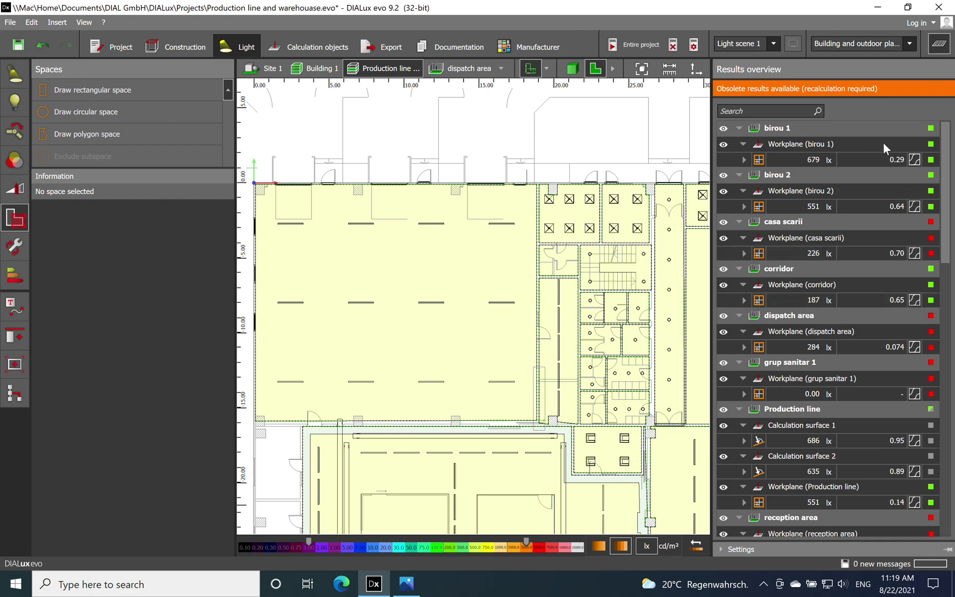
# Step: Examine the workplane results room by room, collapsing the birou 1, birou 2 and Production line entries, then hide the results overview
pyautogui.click(744, 144)
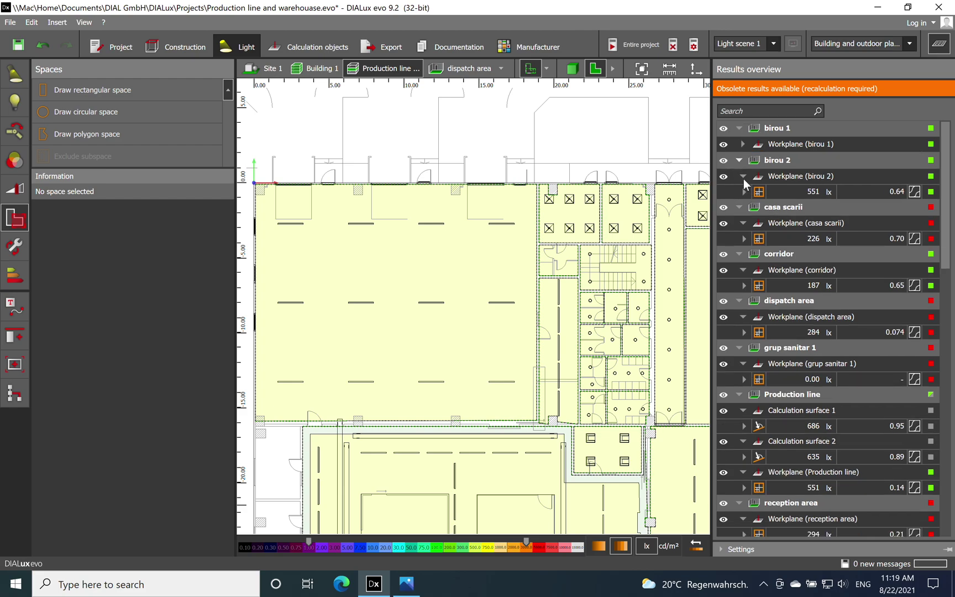
pyautogui.click(740, 160)
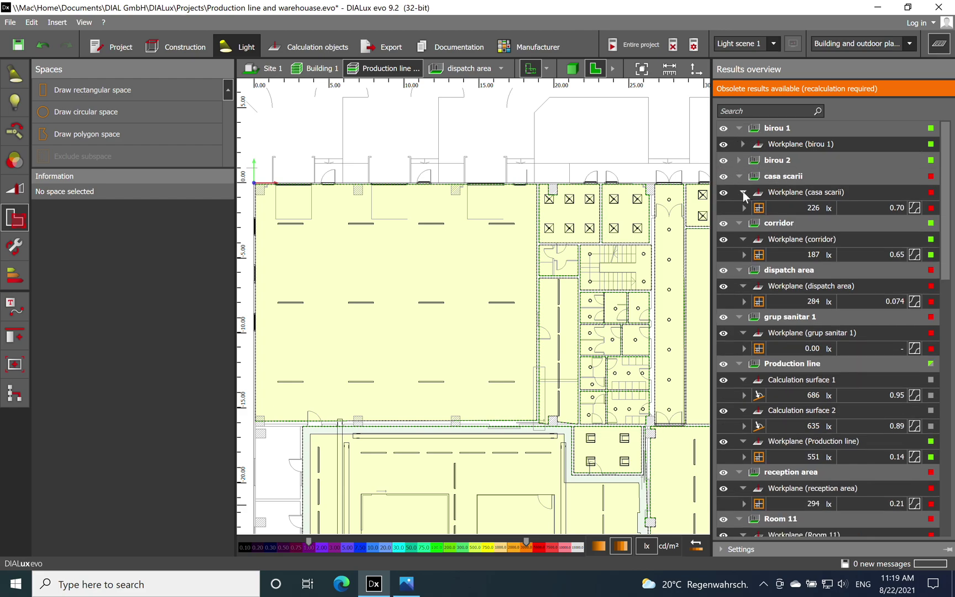
pyautogui.scroll(-1, 946, 208)
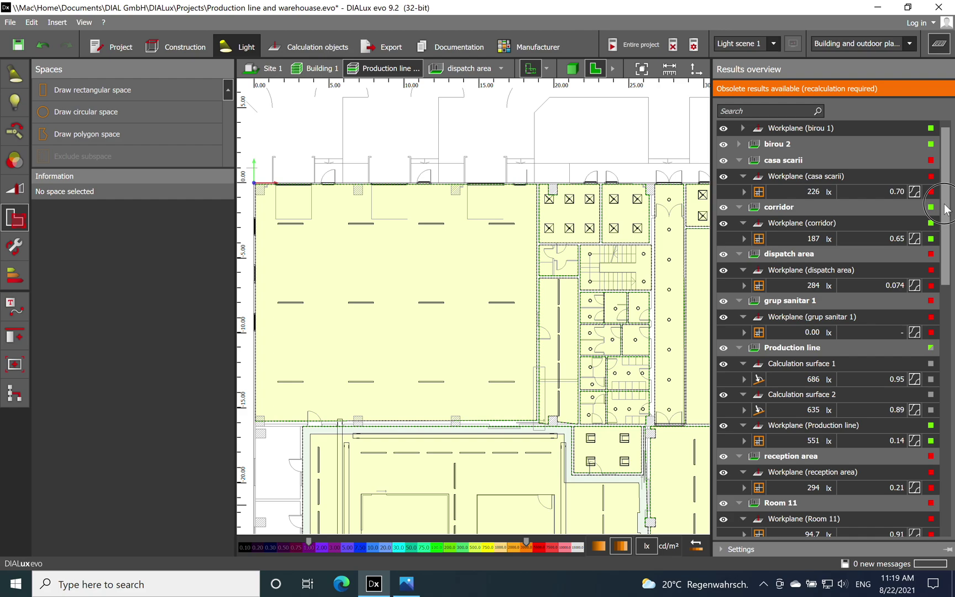
pyautogui.click(740, 348)
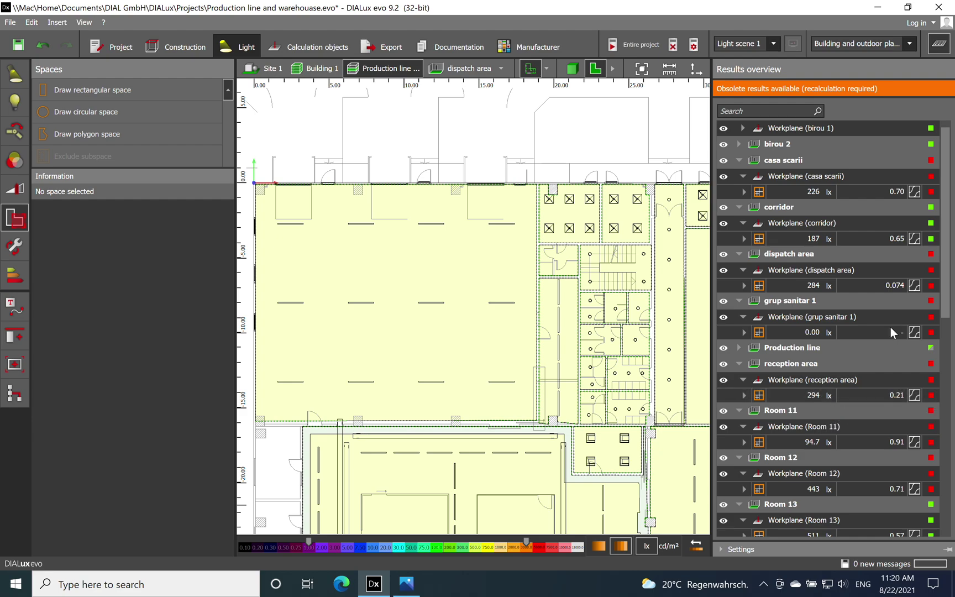
pyautogui.click(938, 49)
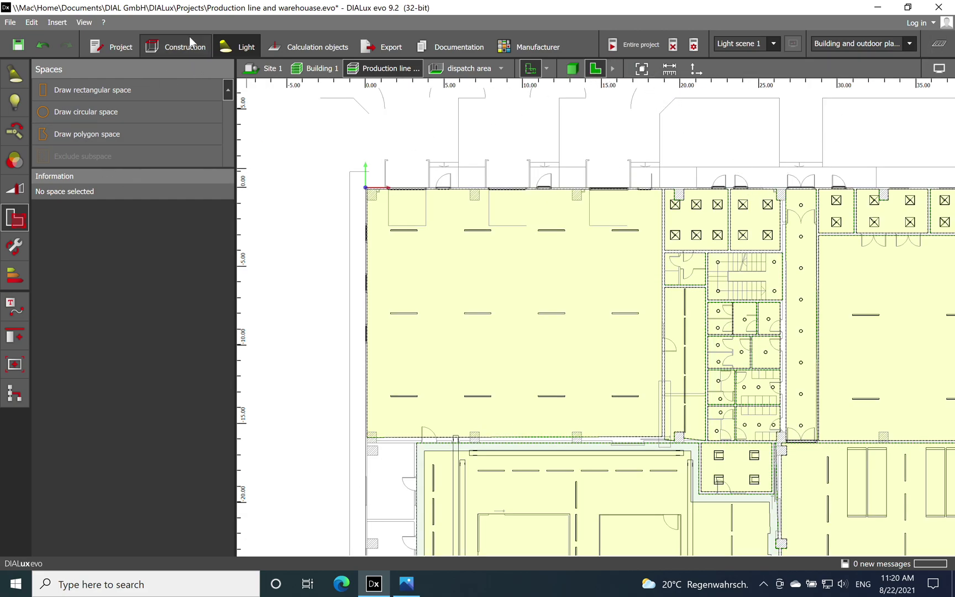
# Step: Set the number of luminaires along X to 5 for the 12-luminaire arrangement in the rectangular hall beside the plan origin
pyautogui.click(15, 74)
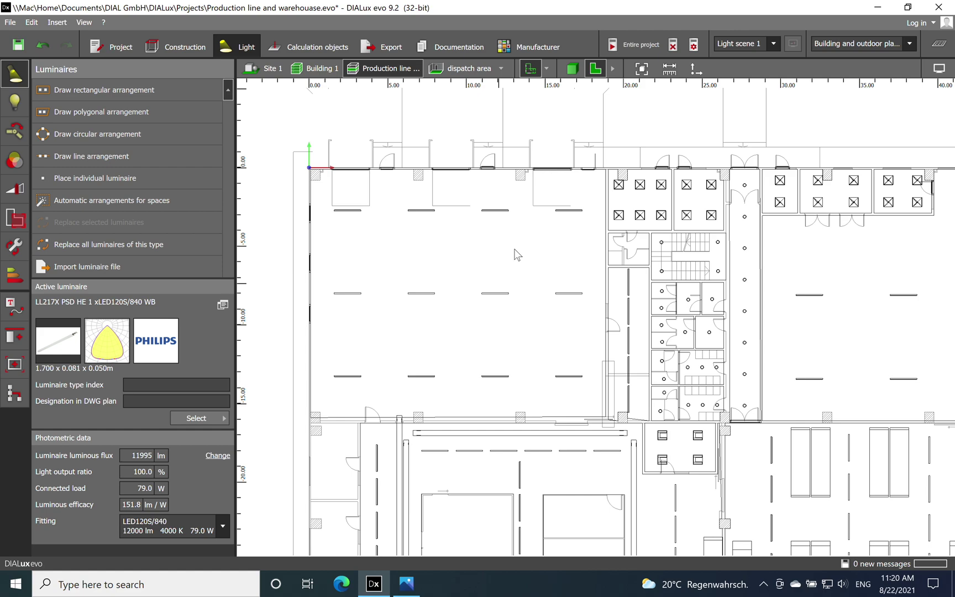
pyautogui.click(500, 214)
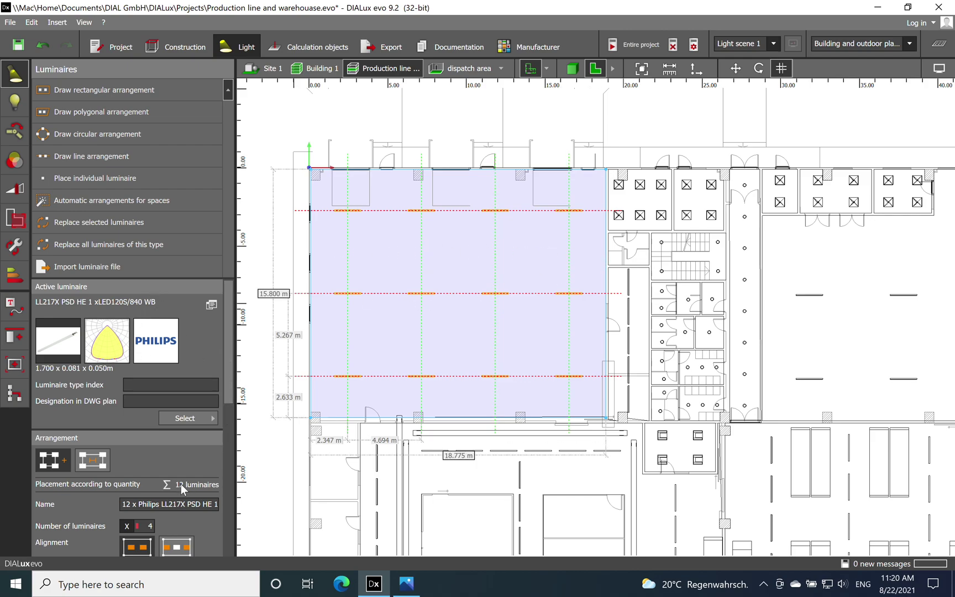
pyautogui.write('5')
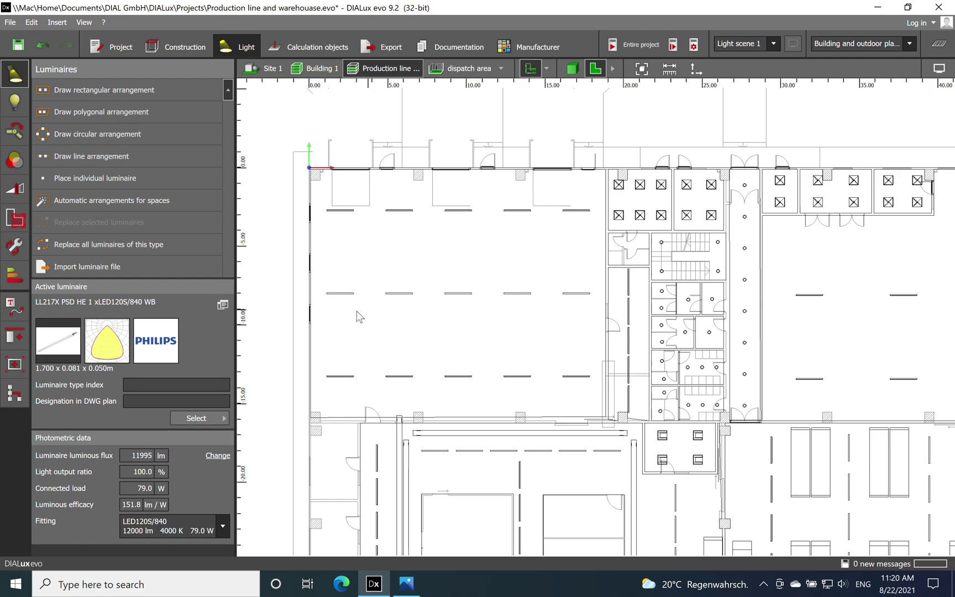
# Step: Try to set the number of luminaires along X to 5 for the L-shaped hall's arrangement
pyautogui.moveTo(452, 252); pyautogui.dragTo(640, 281, button='right')
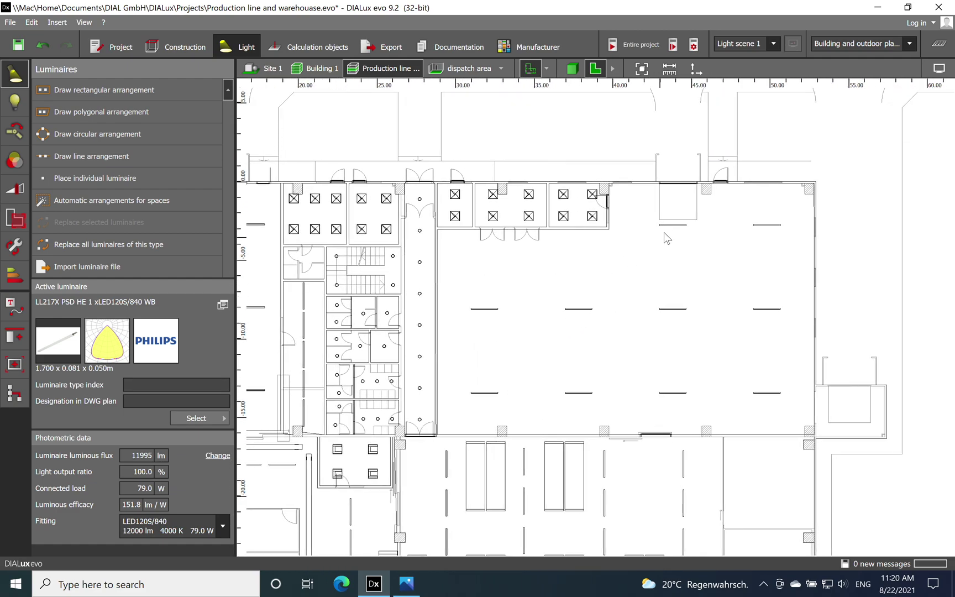
pyautogui.click(680, 242)
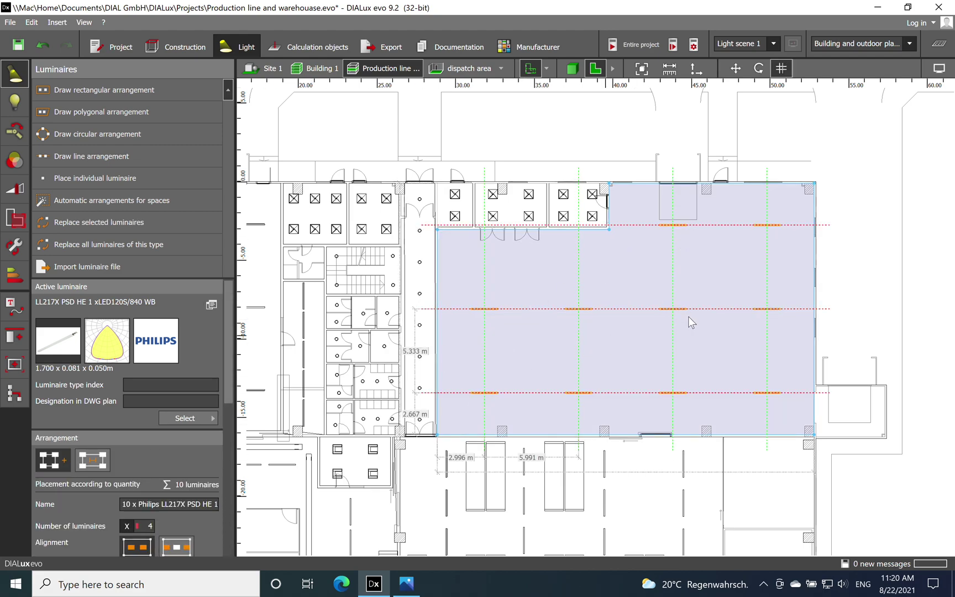
pyautogui.click(864, 266)
pyautogui.moveTo(640, 211)
pyautogui.mouseDown()
pyautogui.moveTo(789, 266)
pyautogui.moveTo(669, 241)
pyautogui.moveTo(625, 215)
pyautogui.mouseUp()
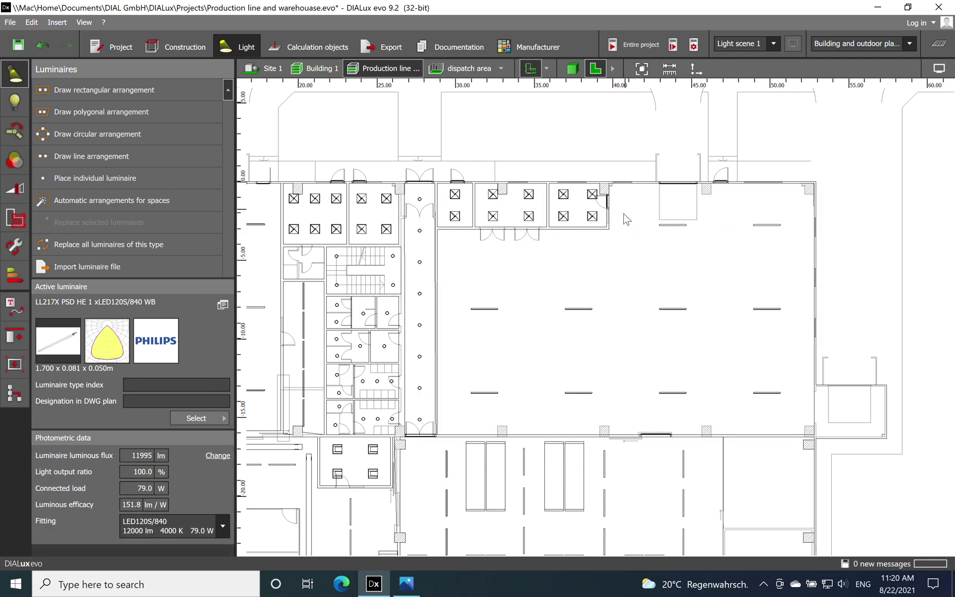
pyautogui.click(578, 310)
pyautogui.scroll(-3, 227, 416)
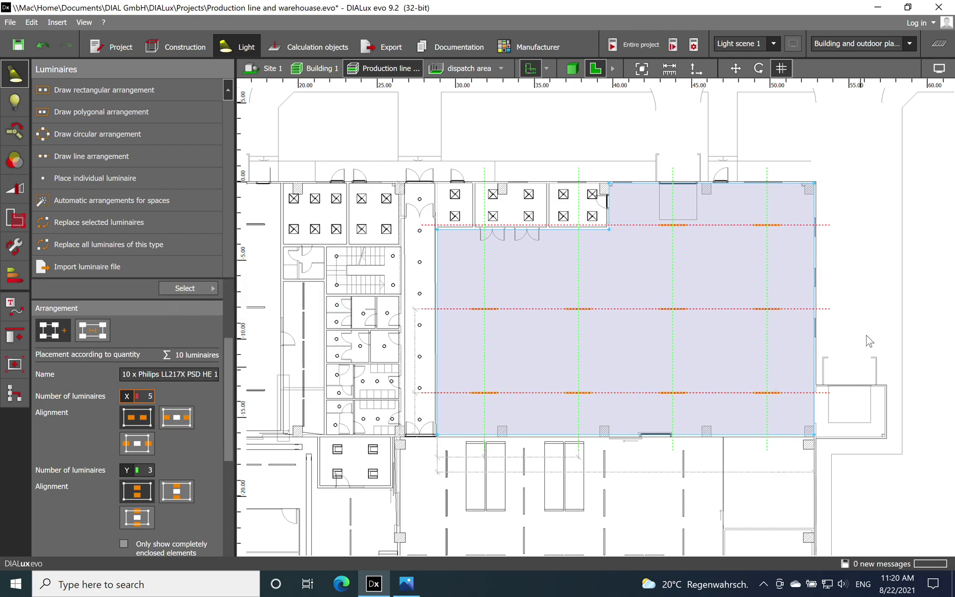
pyautogui.click(883, 313)
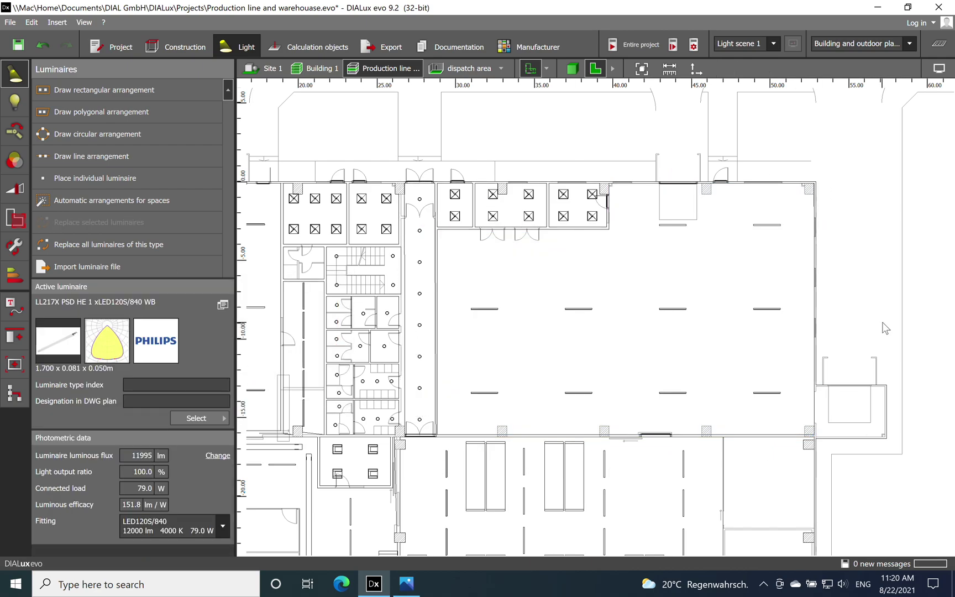
pyautogui.click(578, 310)
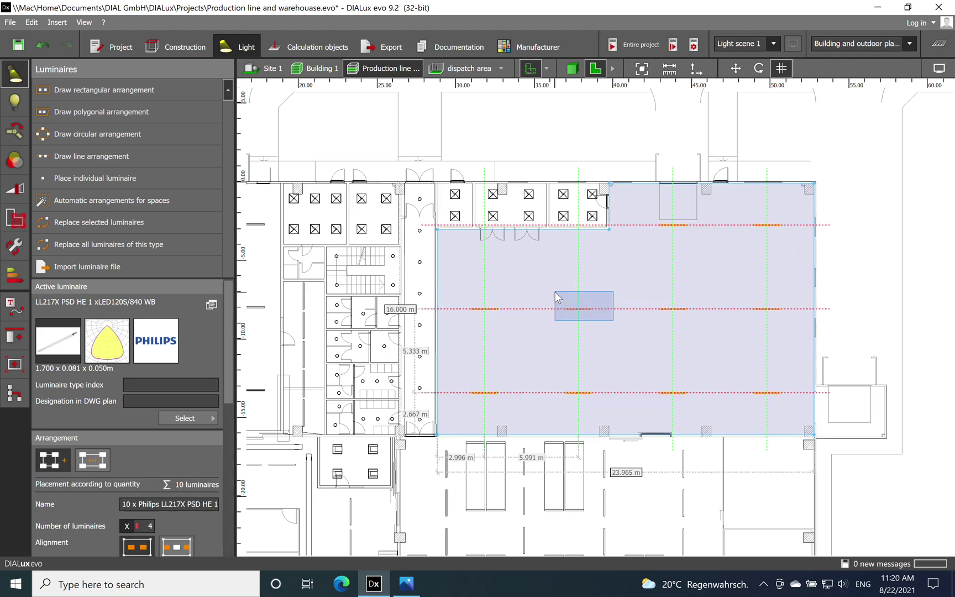
pyautogui.click(578, 310)
pyautogui.click(576, 312)
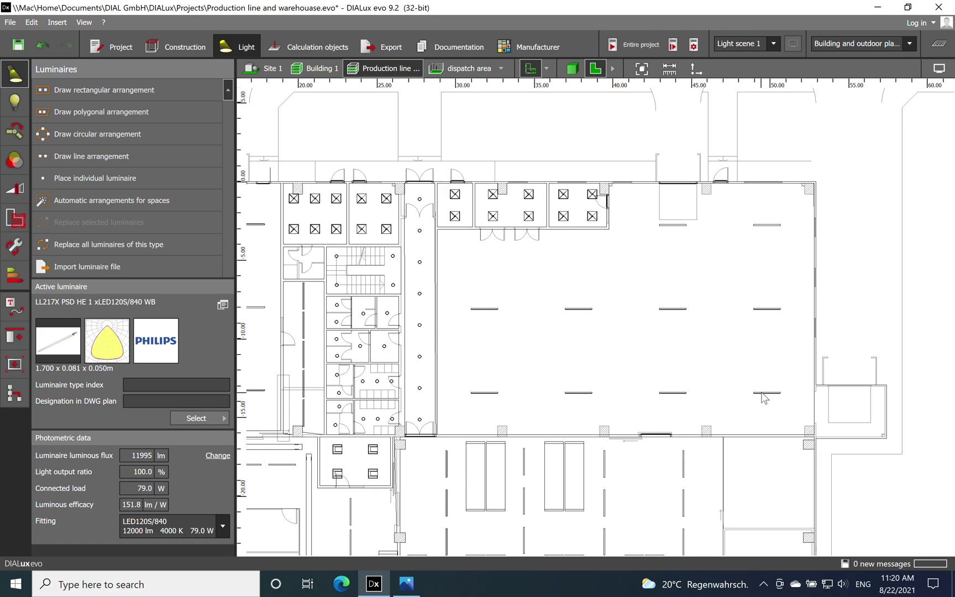
# Step: Set the number of luminaires along X to 5 for the L-shaped hall's 10-luminaire arrangement and deselect it
pyautogui.click(735, 398)
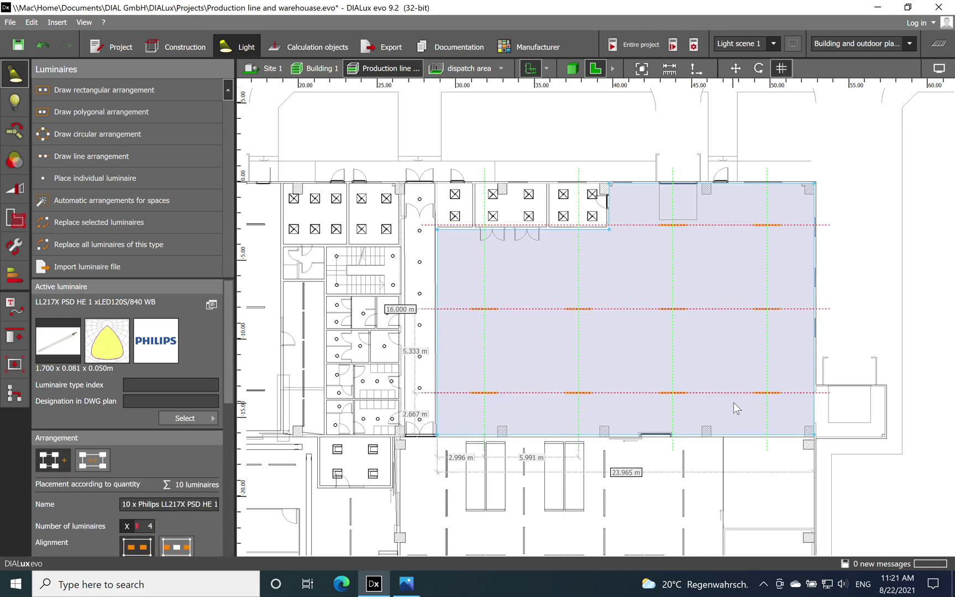
pyautogui.scroll(-3, 230, 387)
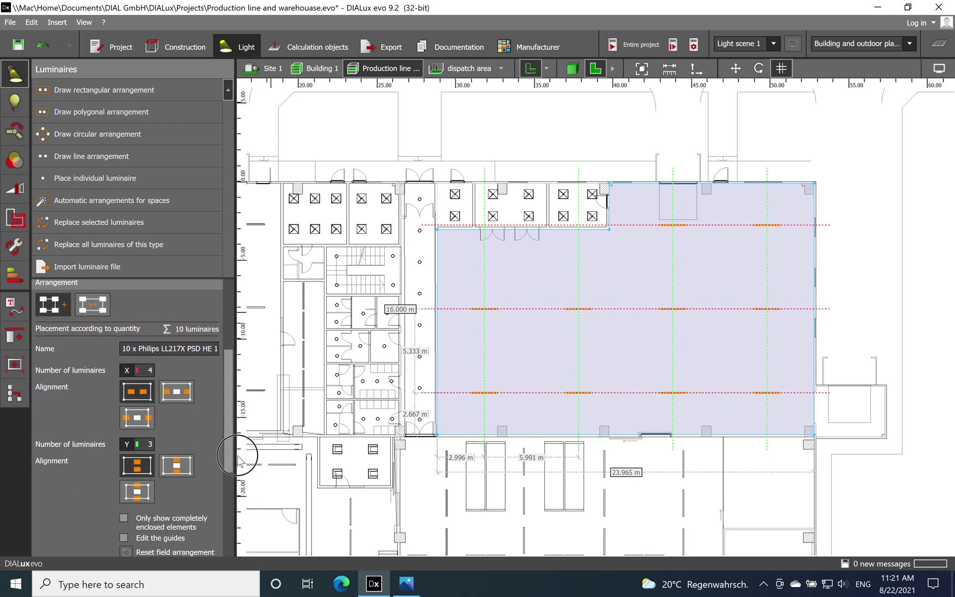
pyautogui.click(155, 365)
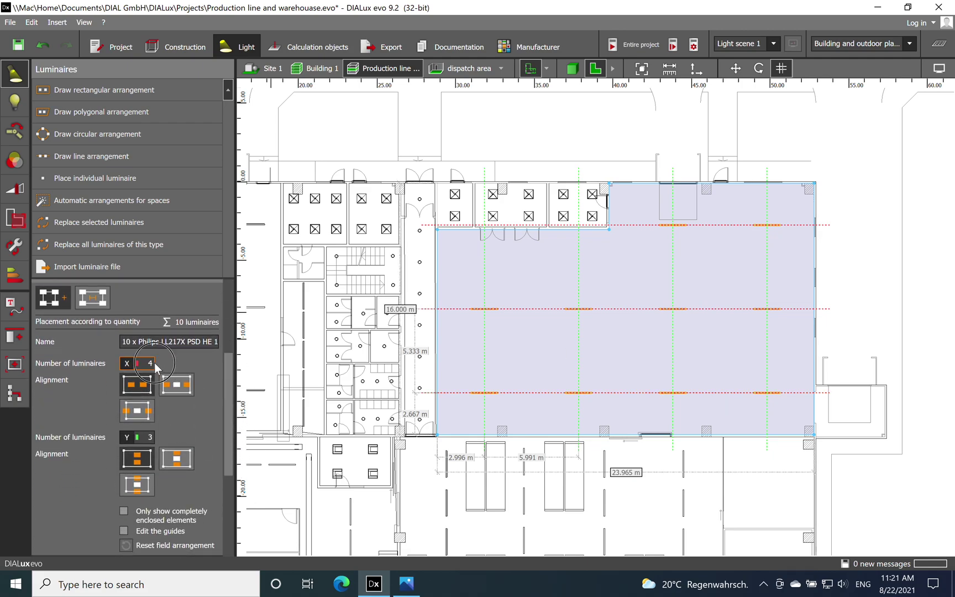
pyautogui.write('5')
pyautogui.click(146, 437)
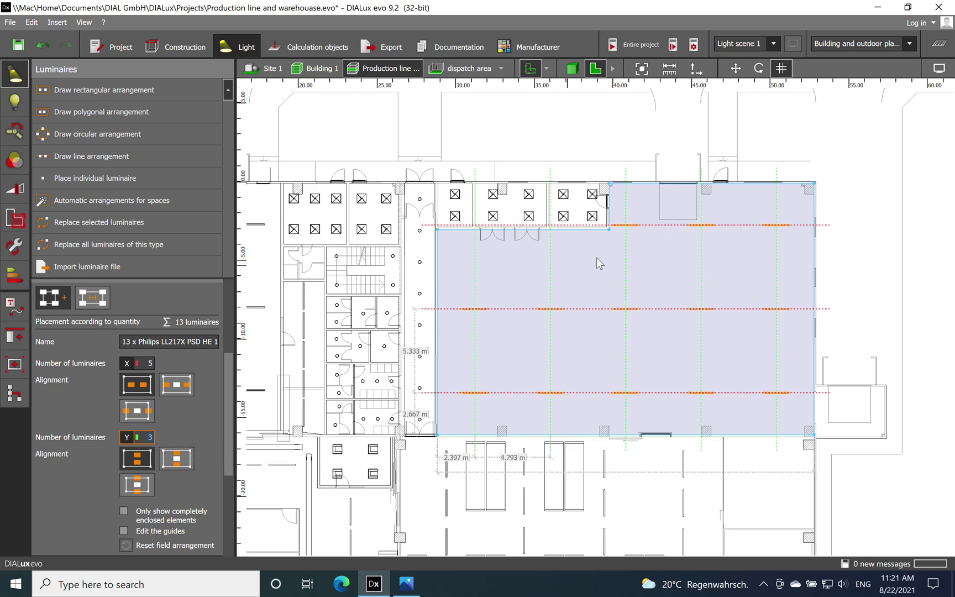
pyautogui.click(868, 263)
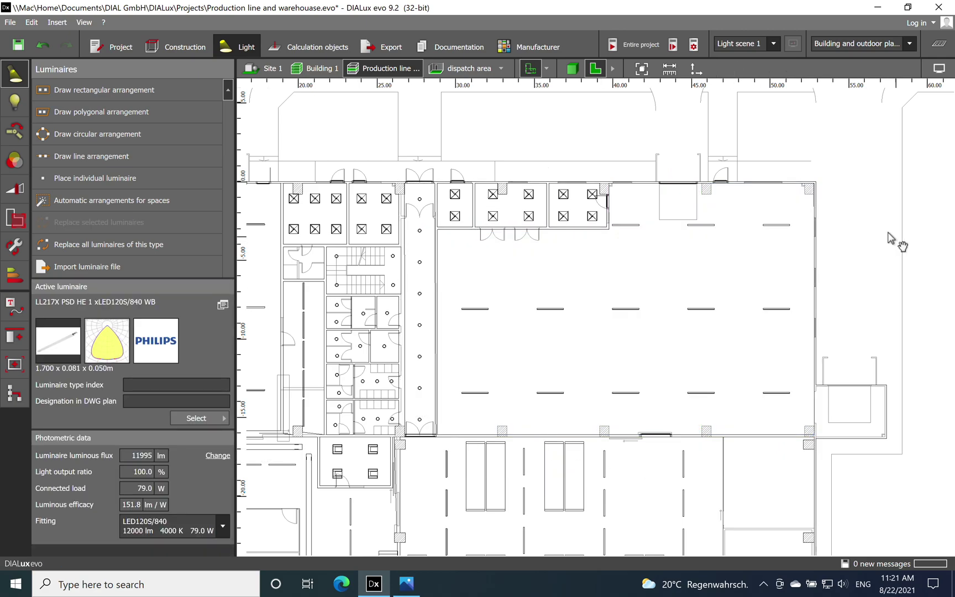
# Step: Recalculate light scene 1, view the warehouse photo IMAG0211.jpg in Photos, and return to DIALux evo
pyautogui.moveTo(893, 232); pyautogui.dragTo(812, 241, button='right')
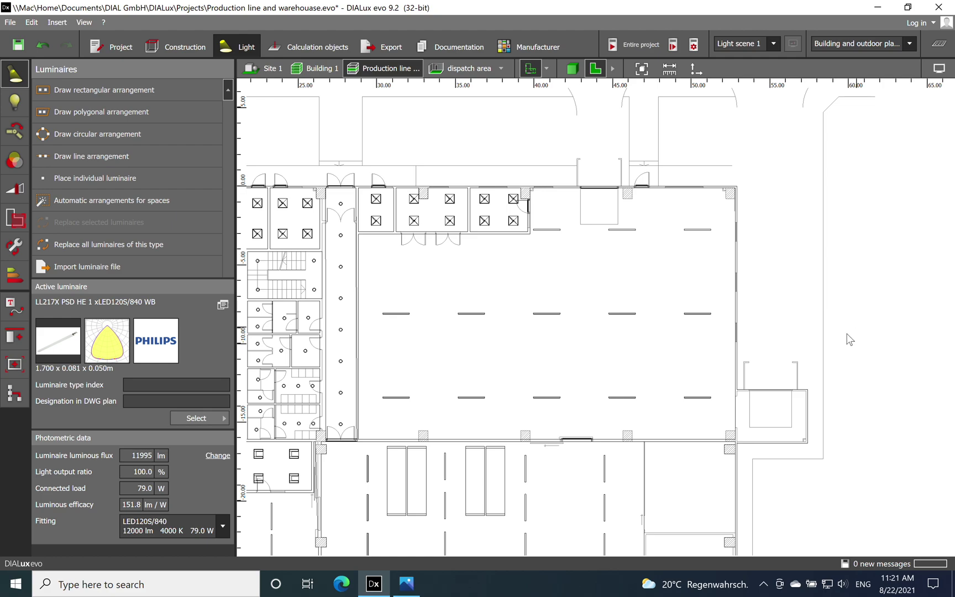
pyautogui.click(672, 44)
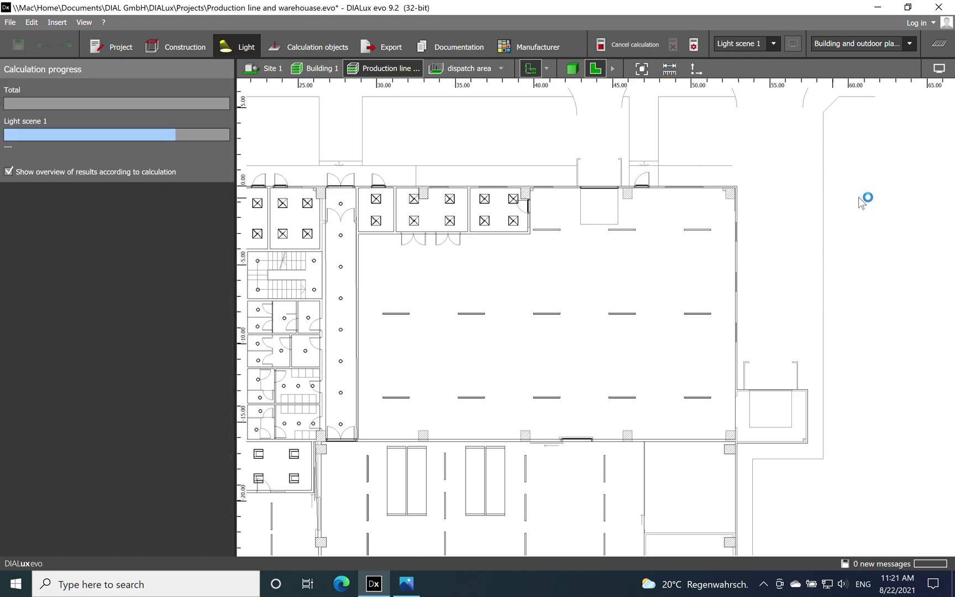
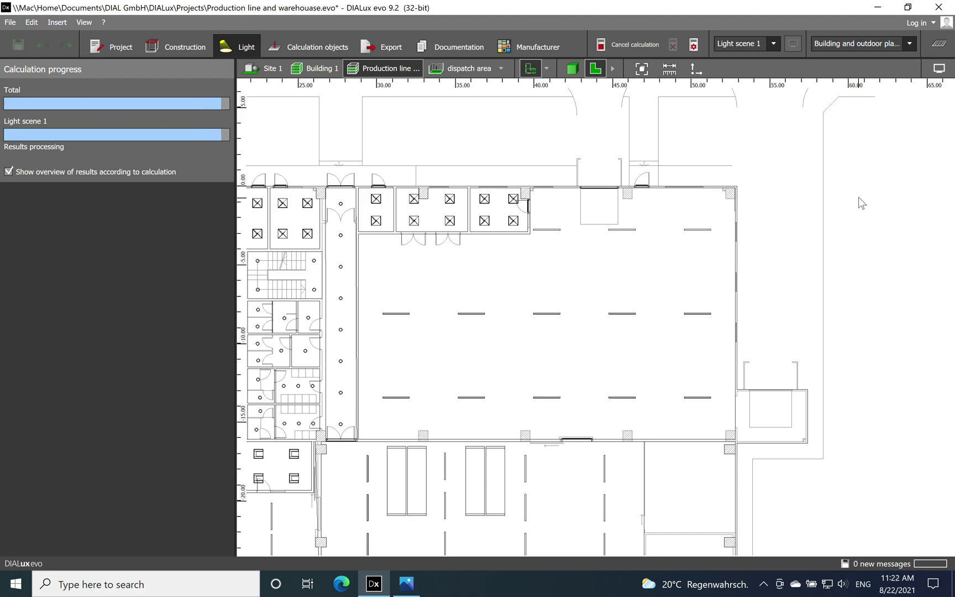
pyautogui.click(407, 583)
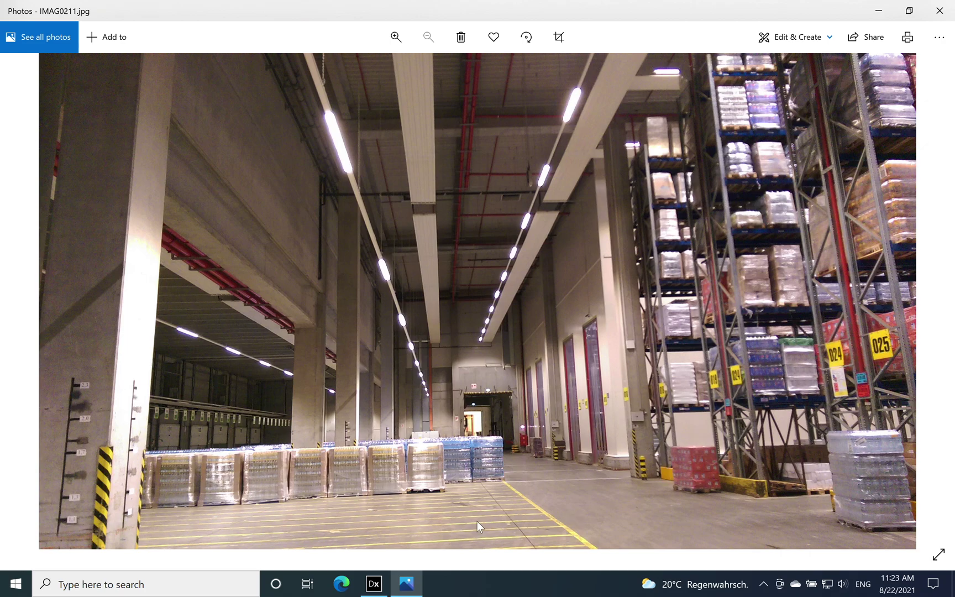
pyautogui.click(373, 583)
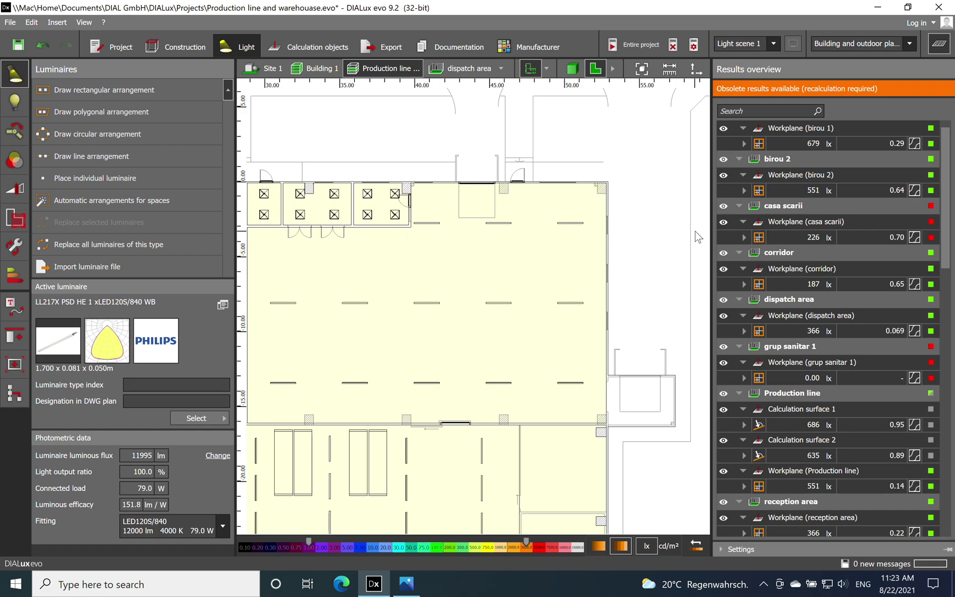
# Step: Check the average illuminance results of the dispatch area and reception area workplanes and hide the results overview
pyautogui.scroll(-2, 652, 163)
pyautogui.scroll(-1, 644, 163)
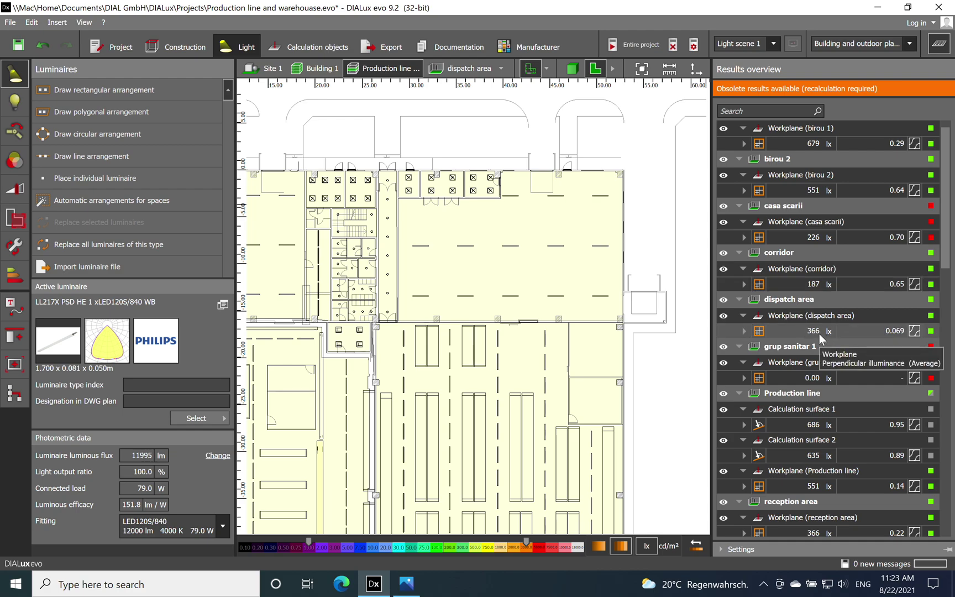
pyautogui.moveTo(948, 264); pyautogui.dragTo(948, 298)
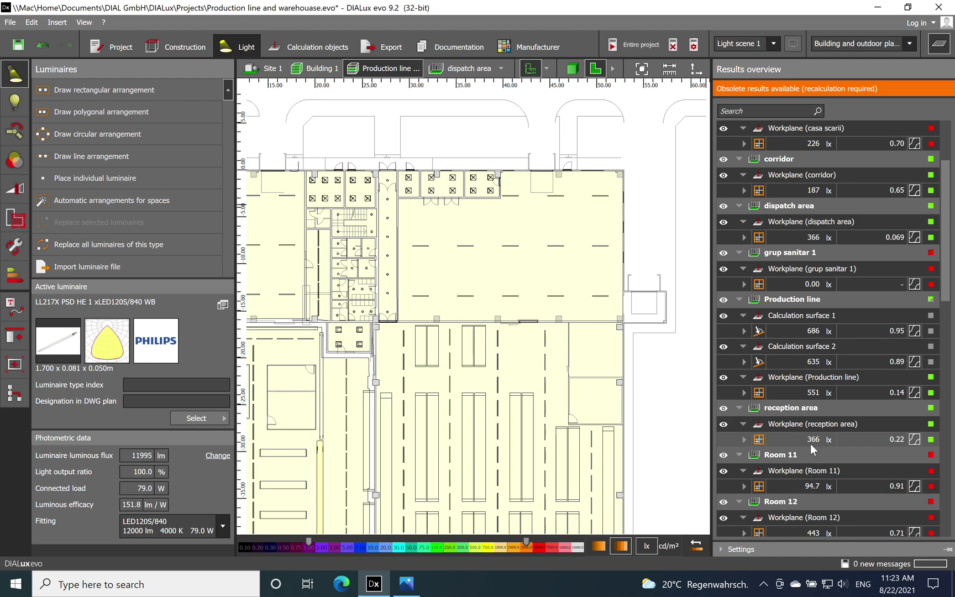
pyautogui.click(939, 44)
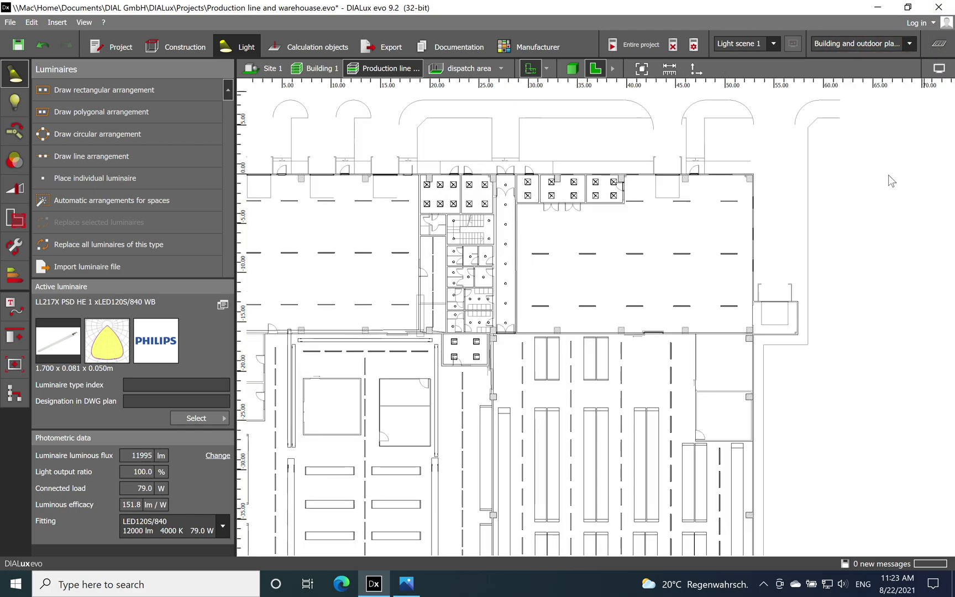
# Step: Inspect the calculated interior lighting of the halls, production line and storage racks in the 3D view
pyautogui.scroll(-2, 746, 155)
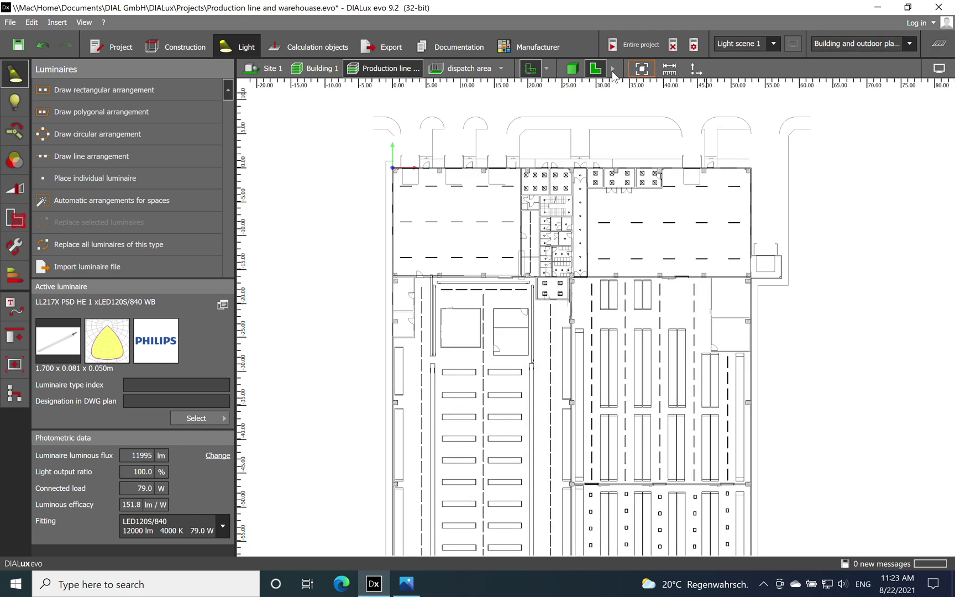
pyautogui.click(576, 68)
pyautogui.moveTo(627, 409); pyautogui.dragTo(477, 360, button='right')
pyautogui.scroll(3, 811, 357)
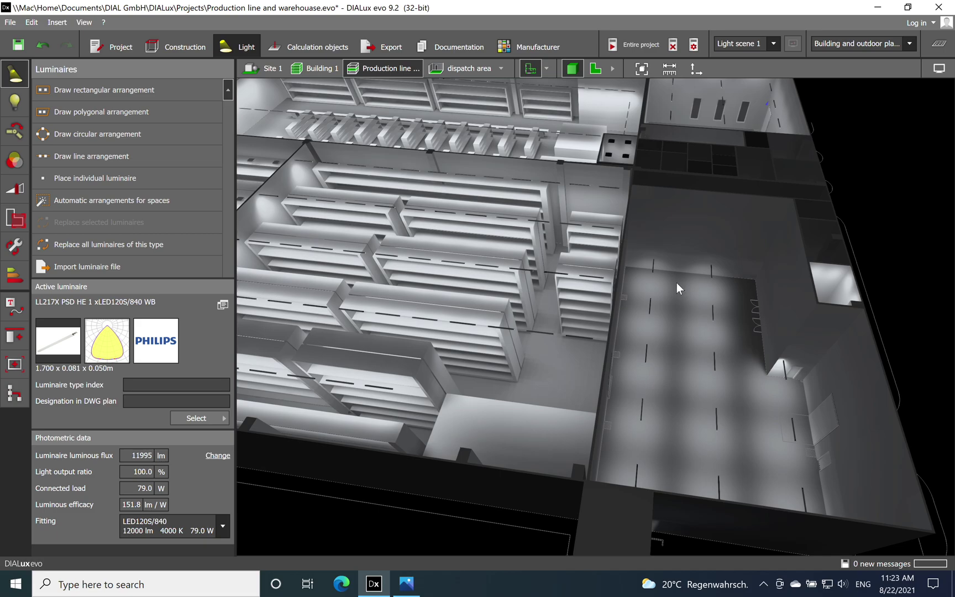
pyautogui.moveTo(676, 283); pyautogui.dragTo(663, 345, button='middle')
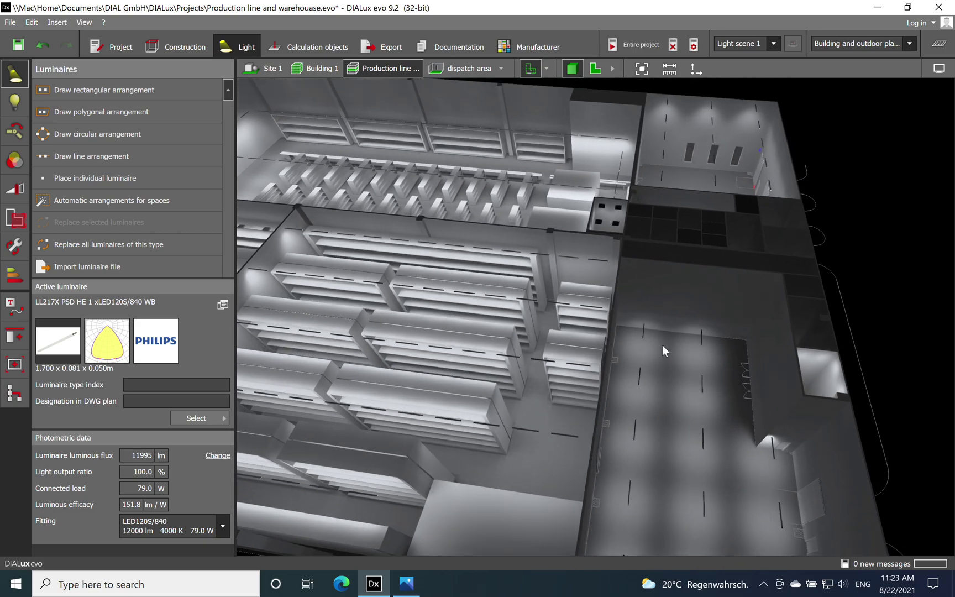
pyautogui.scroll(-3, 669, 293)
pyautogui.scroll(3, 684, 294)
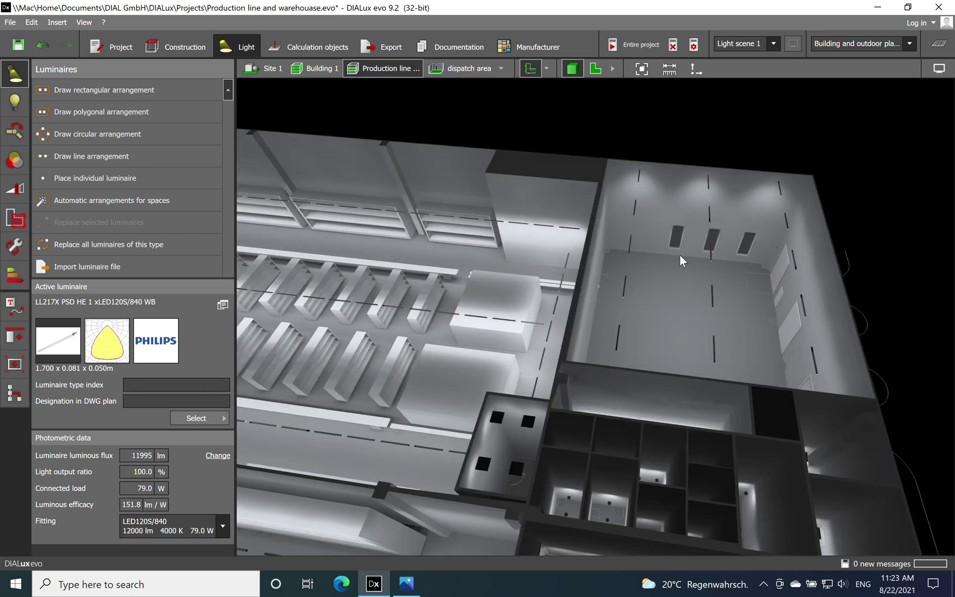
pyautogui.moveTo(677, 243); pyautogui.dragTo(585, 443, button='right')
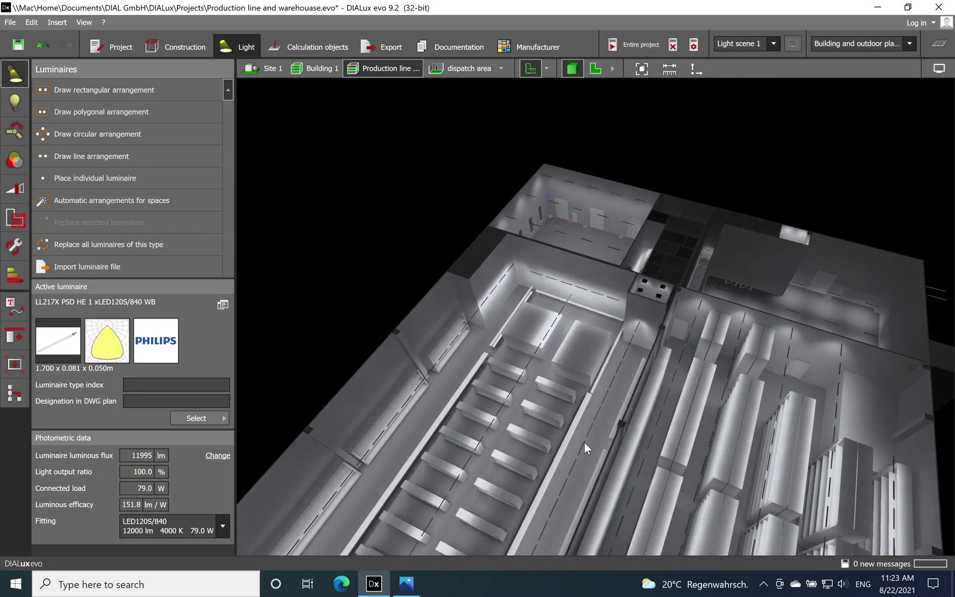
pyautogui.scroll(3, 646, 381)
pyautogui.moveTo(760, 338); pyautogui.dragTo(650, 342, button='right')
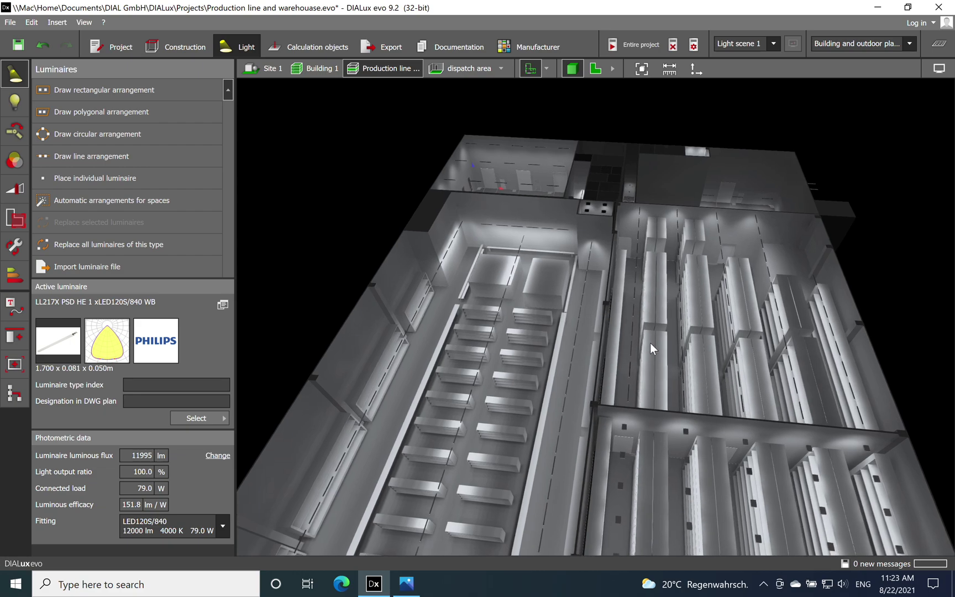
# Step: Show Site 1 in 3D and examine the exterior lighting around the loading docks, trucks and yard from several angles
pyautogui.click(271, 69)
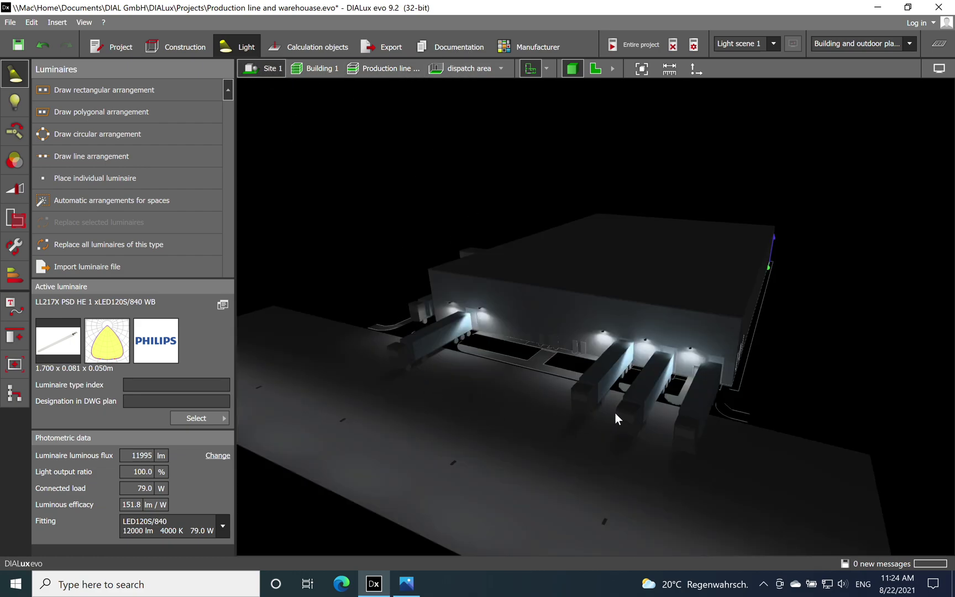
pyautogui.moveTo(618, 487); pyautogui.dragTo(650, 449, button='right')
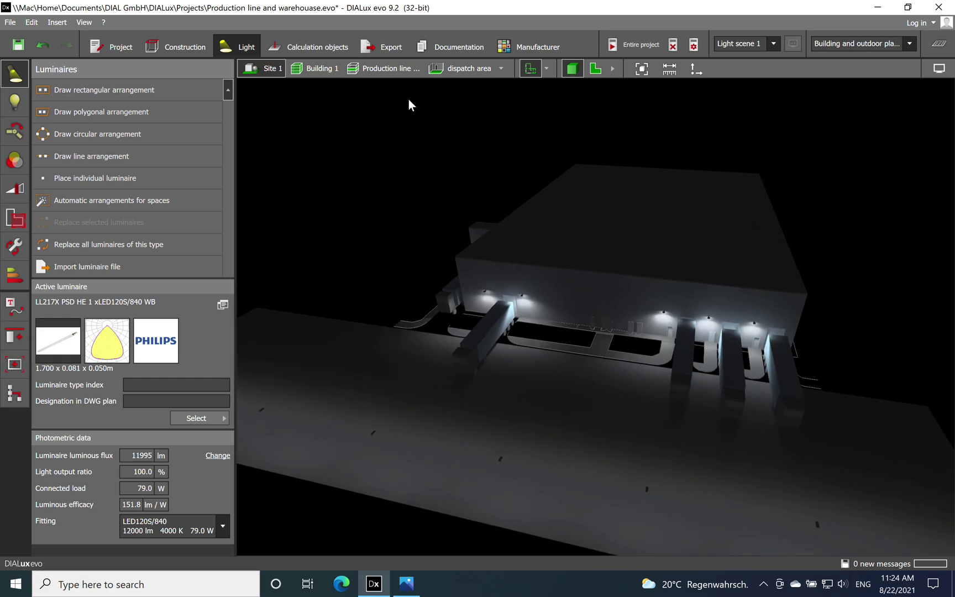
pyautogui.moveTo(453, 388); pyautogui.dragTo(550, 339, button='right')
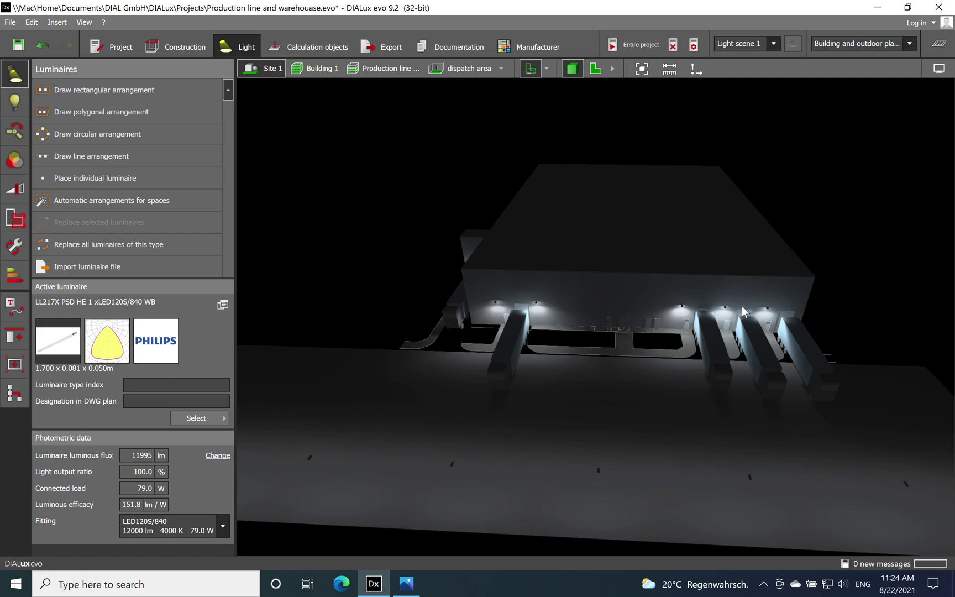
pyautogui.moveTo(643, 283); pyautogui.dragTo(607, 390, button='right')
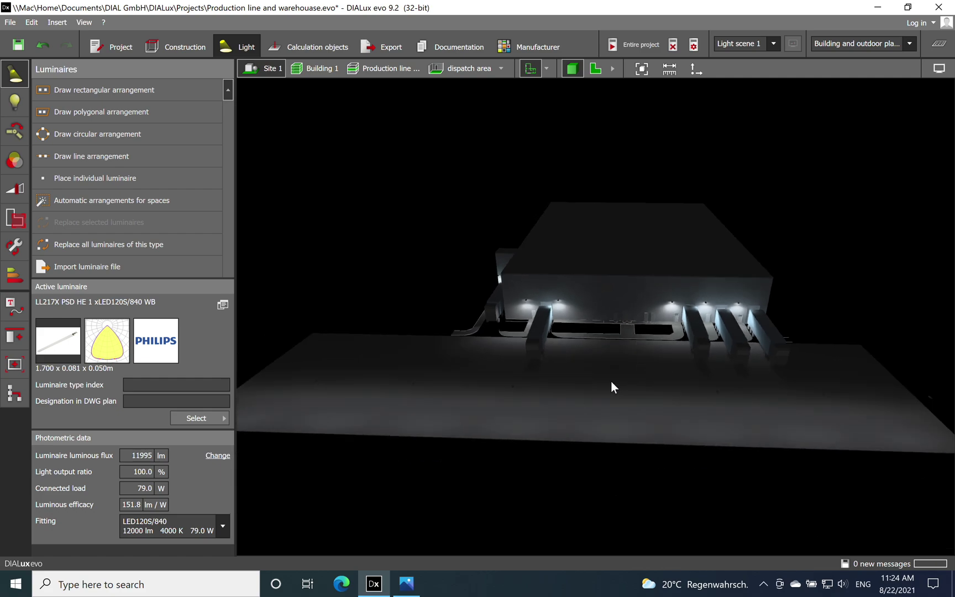
pyautogui.moveTo(787, 424); pyautogui.dragTo(517, 431, button='right')
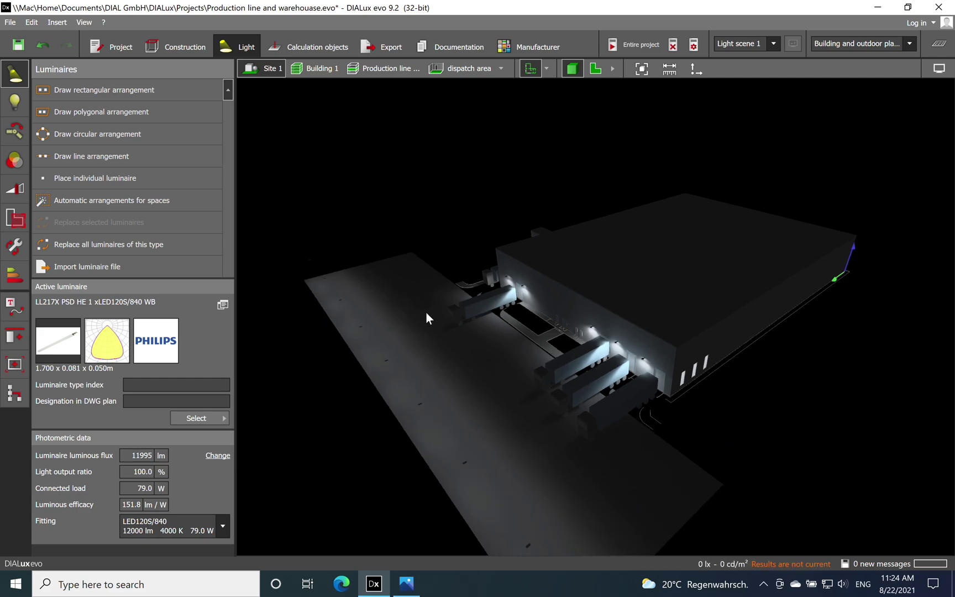
pyautogui.moveTo(532, 446); pyautogui.dragTo(580, 446, button='right')
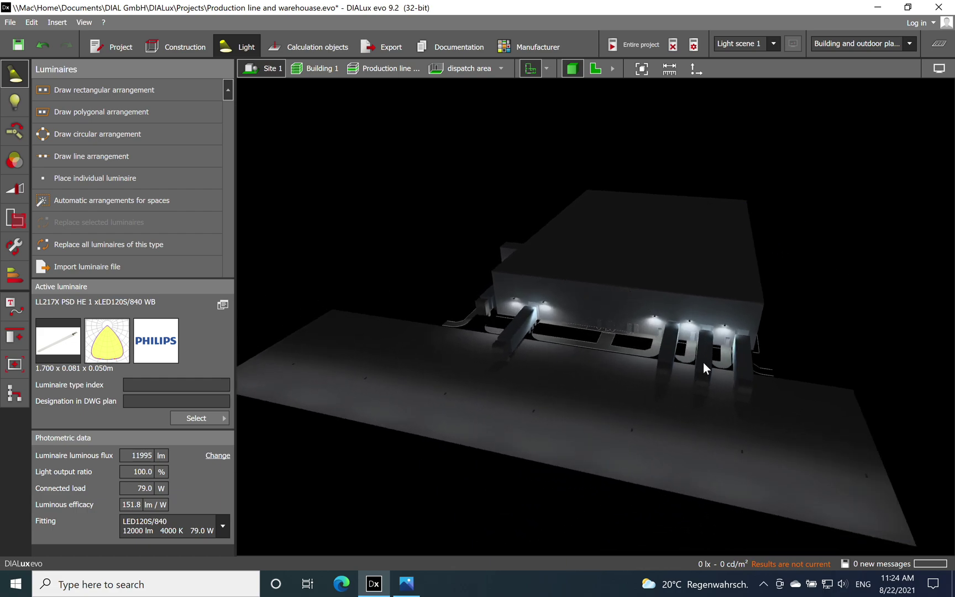
# Step: Examine the facade luminaires above the loading doors and the light falling on the trucks and yard, close up and from a distance
pyautogui.scroll(3, 702, 363)
pyautogui.moveTo(580, 465); pyautogui.dragTo(598, 465, button='right')
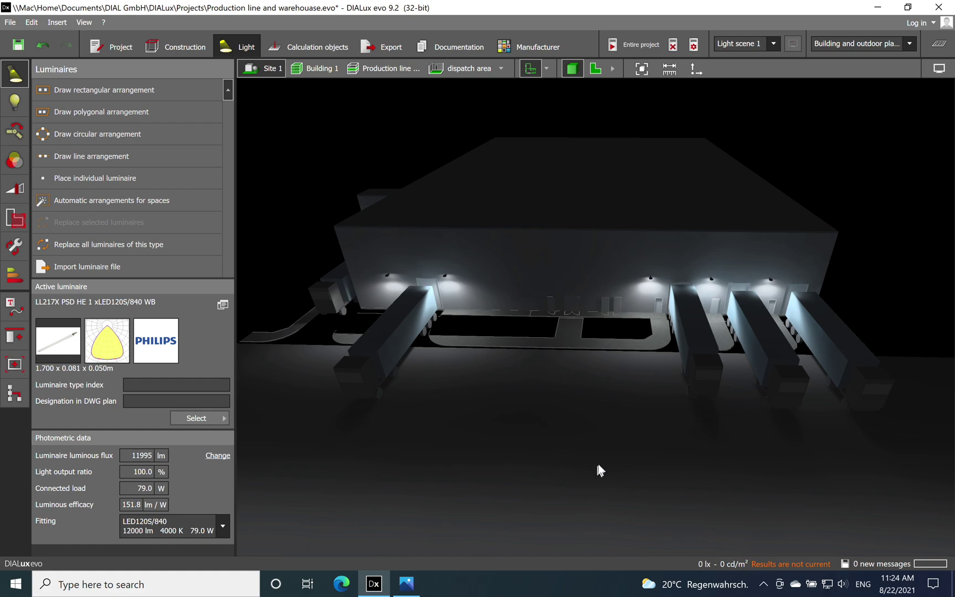
pyautogui.scroll(6, 707, 359)
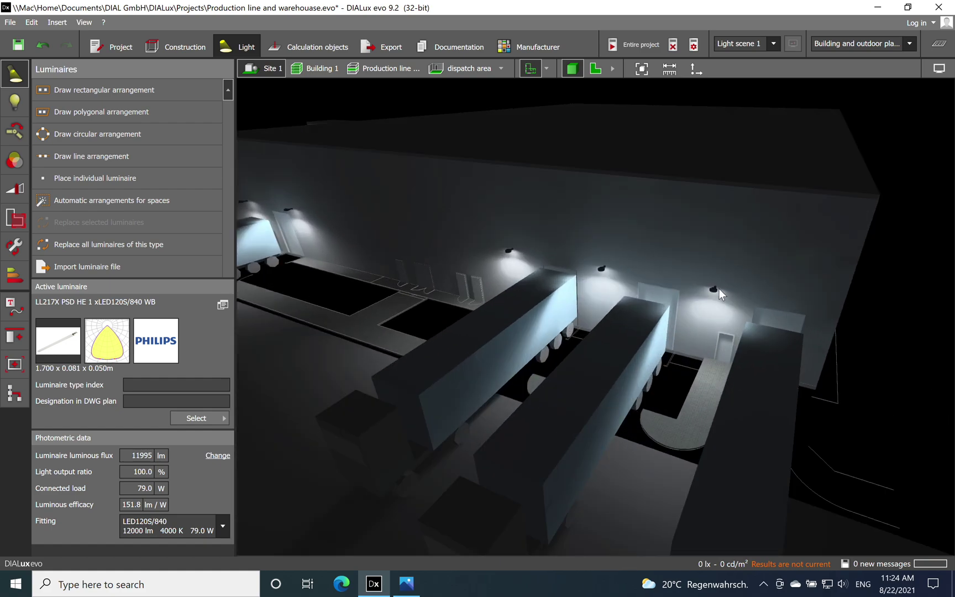
pyautogui.scroll(-3, 743, 254)
pyautogui.moveTo(633, 422); pyautogui.dragTo(665, 422, button='right')
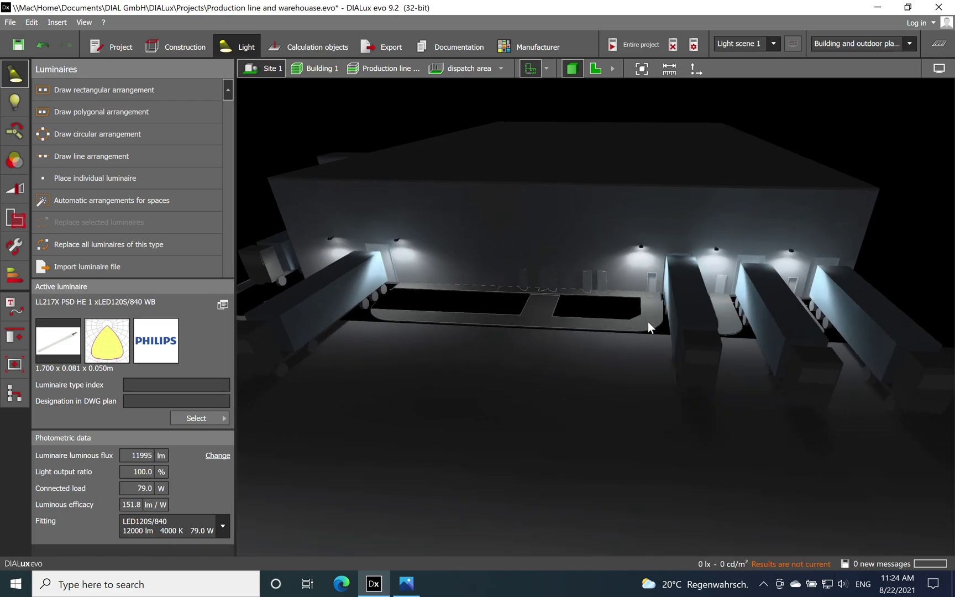
pyautogui.moveTo(626, 359); pyautogui.dragTo(647, 414, button='right')
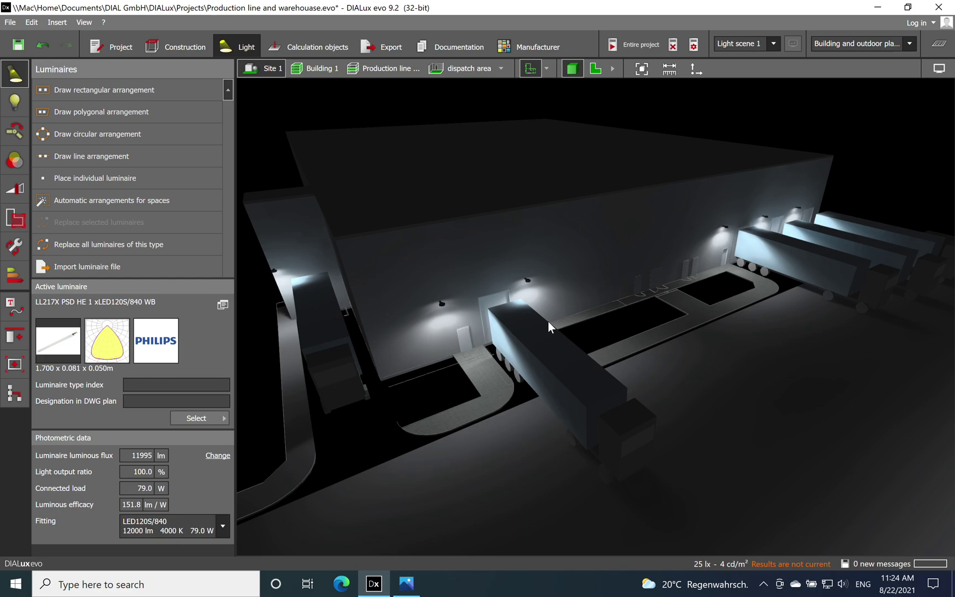
pyautogui.scroll(-2, 560, 319)
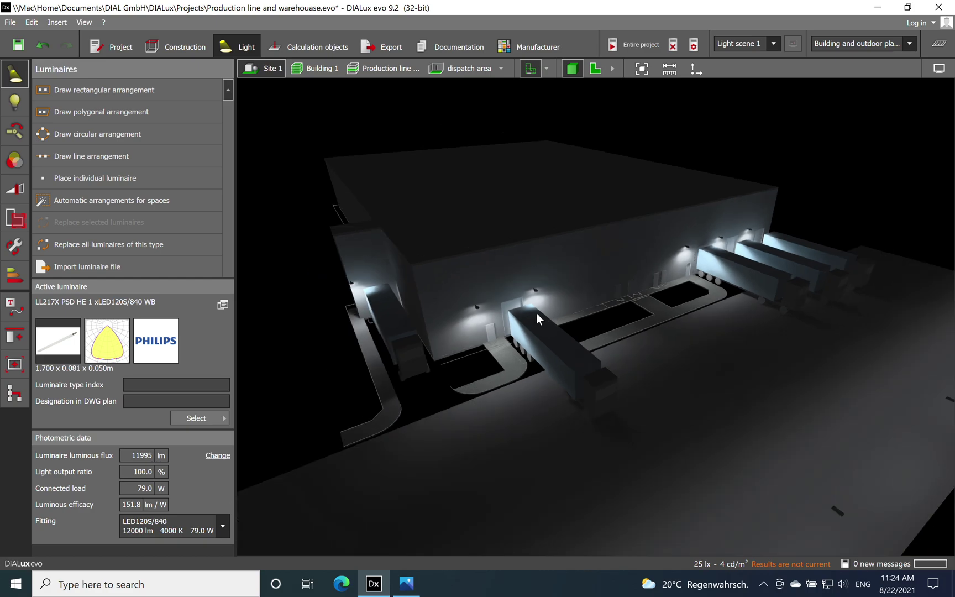
pyautogui.scroll(-2, 666, 389)
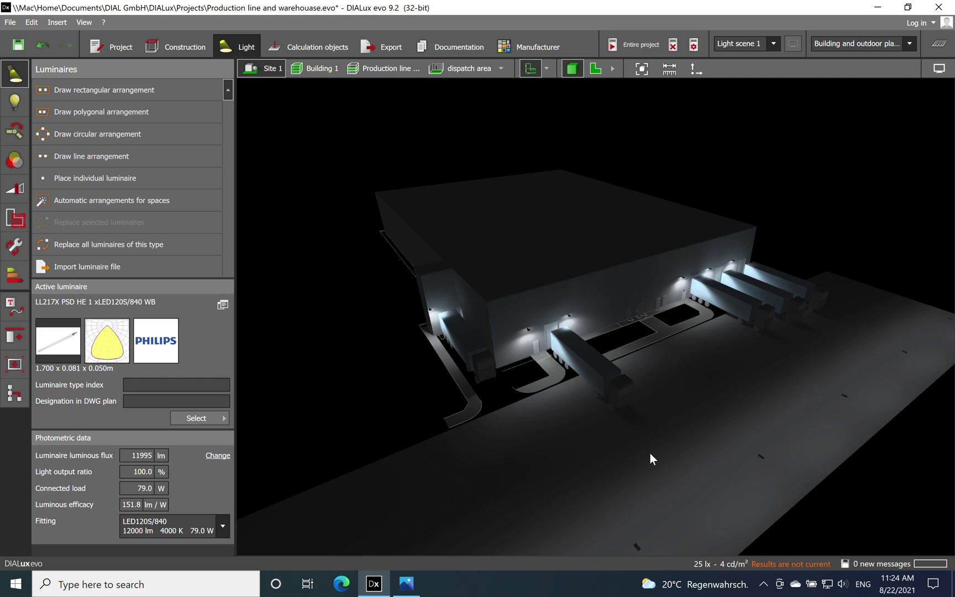
pyautogui.moveTo(655, 453); pyautogui.dragTo(557, 451, button='right')
pyautogui.moveTo(550, 324); pyautogui.dragTo(640, 363, button='middle')
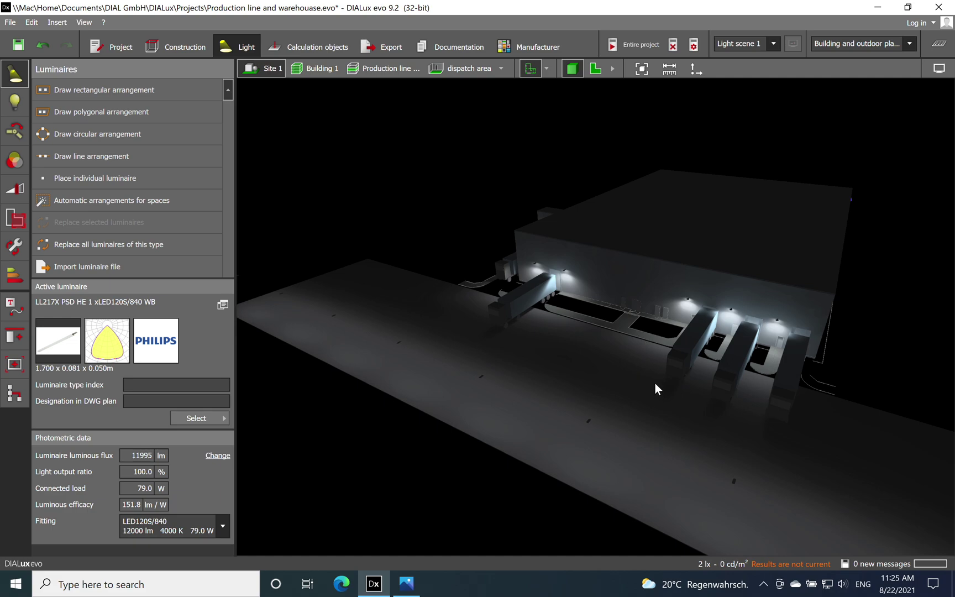
# Step: Show the production line storey in 3D and view the lighting of the whole hall and storage rack areas
pyautogui.click(387, 71)
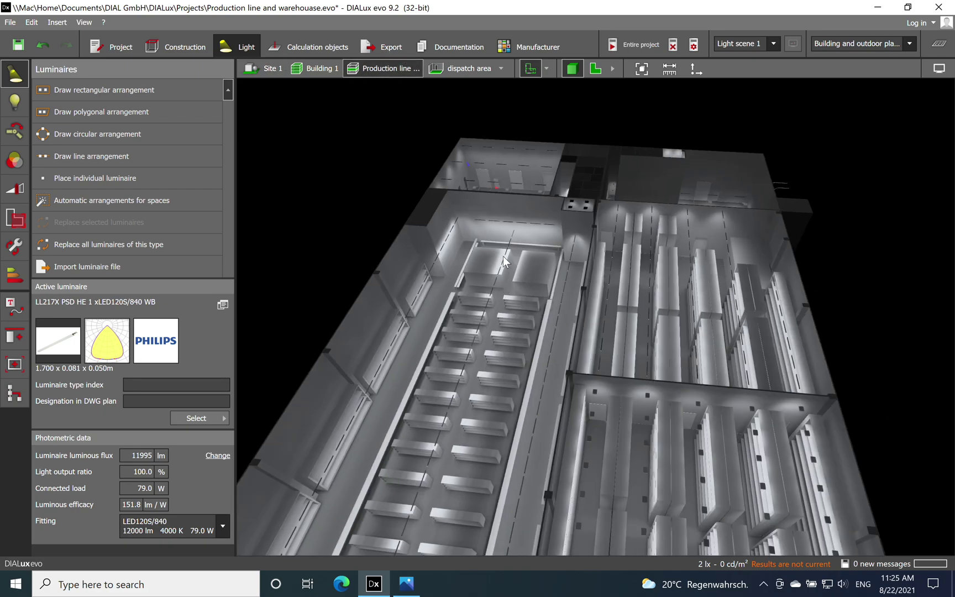
pyautogui.scroll(-1, 520, 320)
pyautogui.scroll(-2, 592, 397)
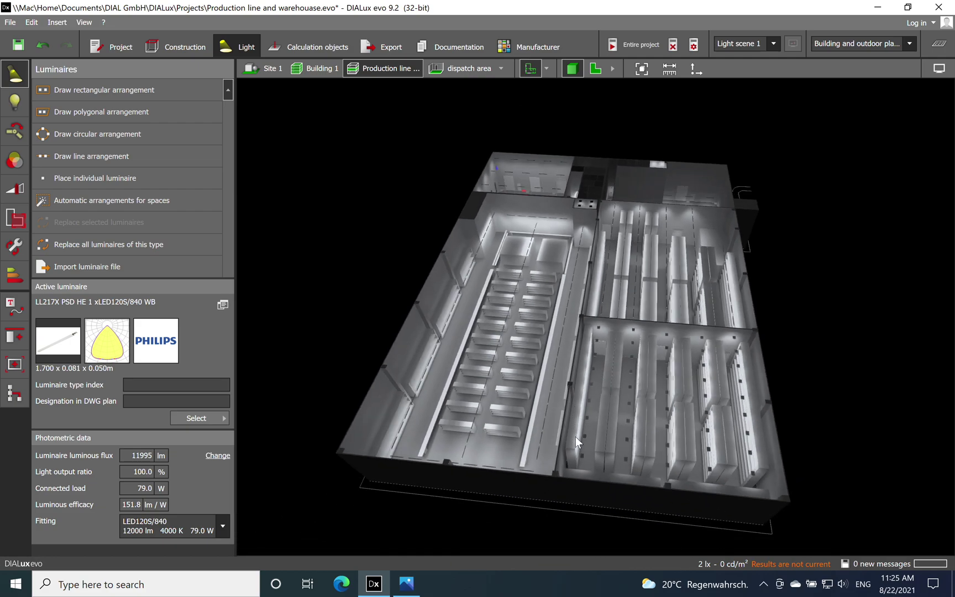
pyautogui.moveTo(607, 430); pyautogui.dragTo(613, 430, button='right')
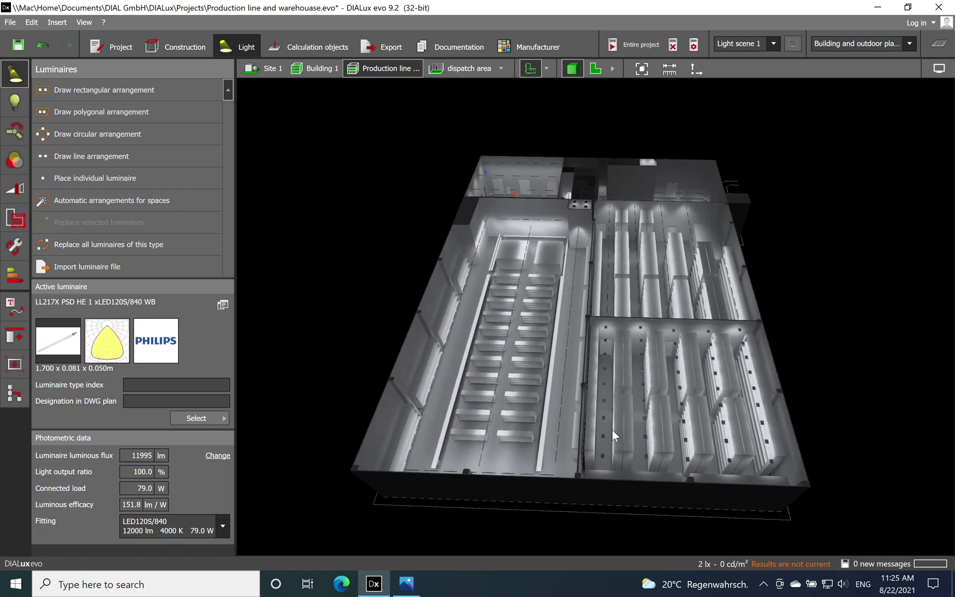